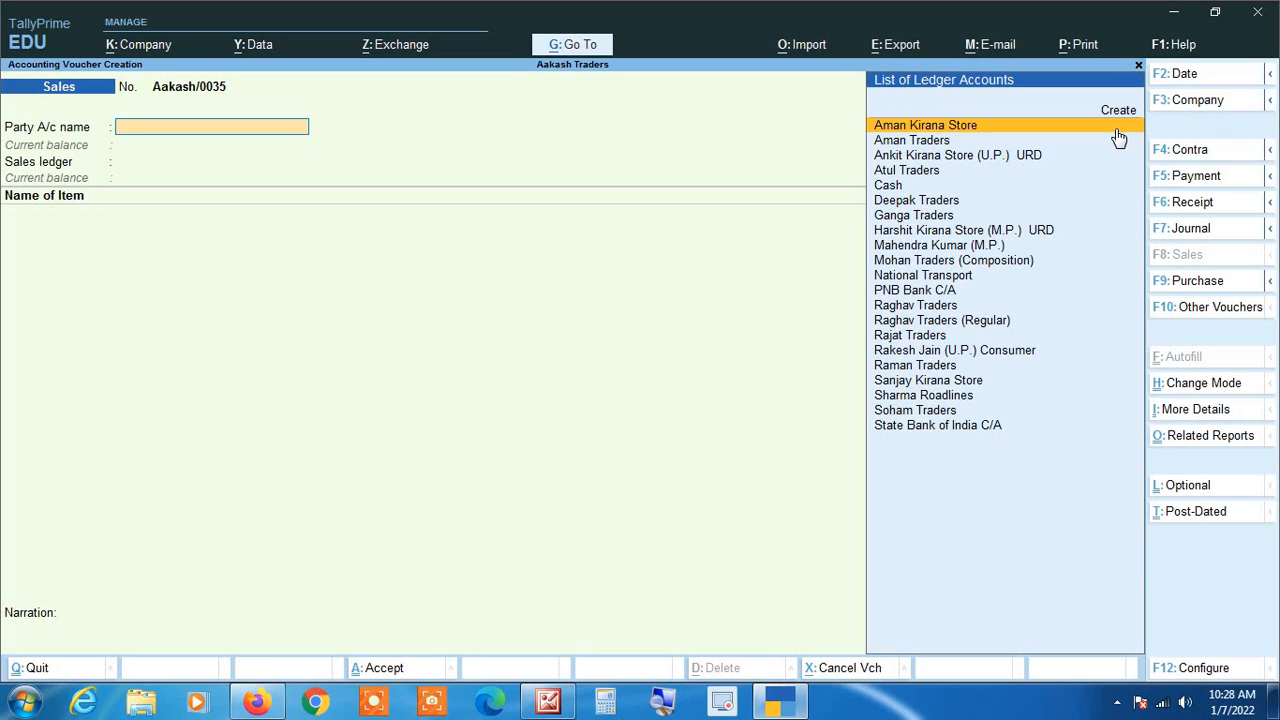
Step: Set Sanjay Kirana Store as the party account and Sales as the sales ledger of the sales voucher
{"action": "type", "text": "Sa"}
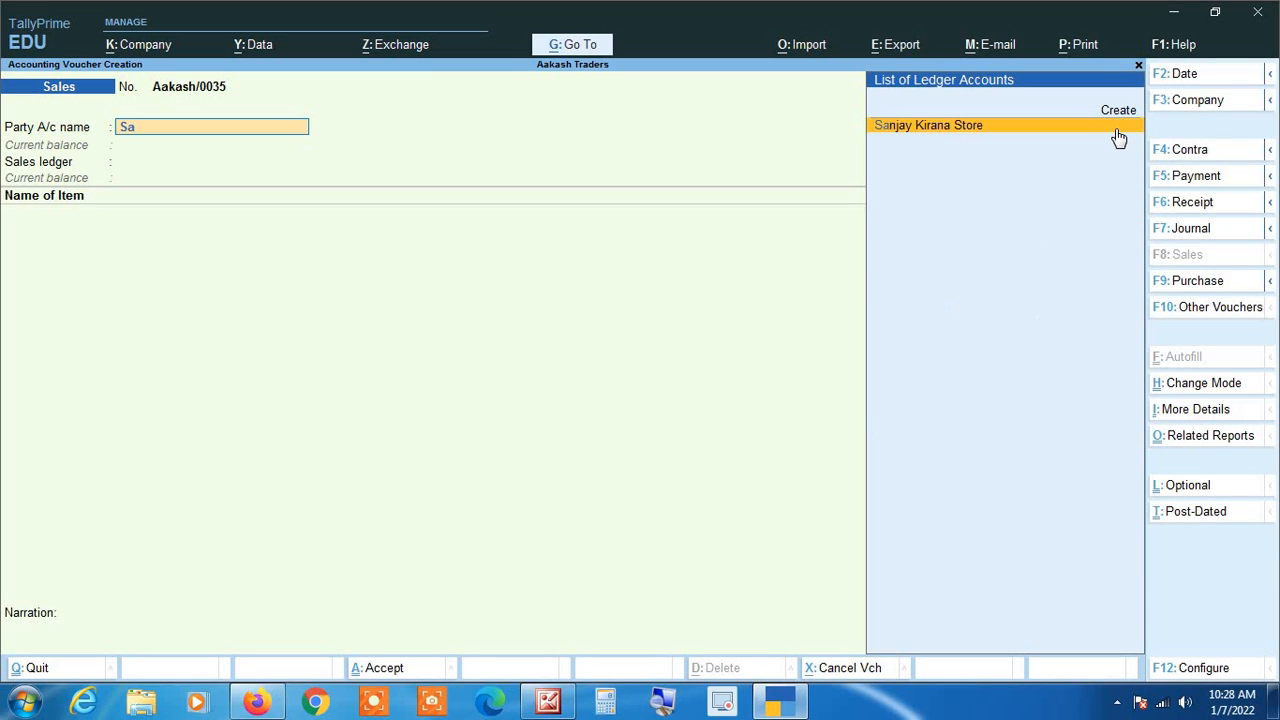
{"action": "type", "text": "nj"}
{"action": "key", "text": "Return"}
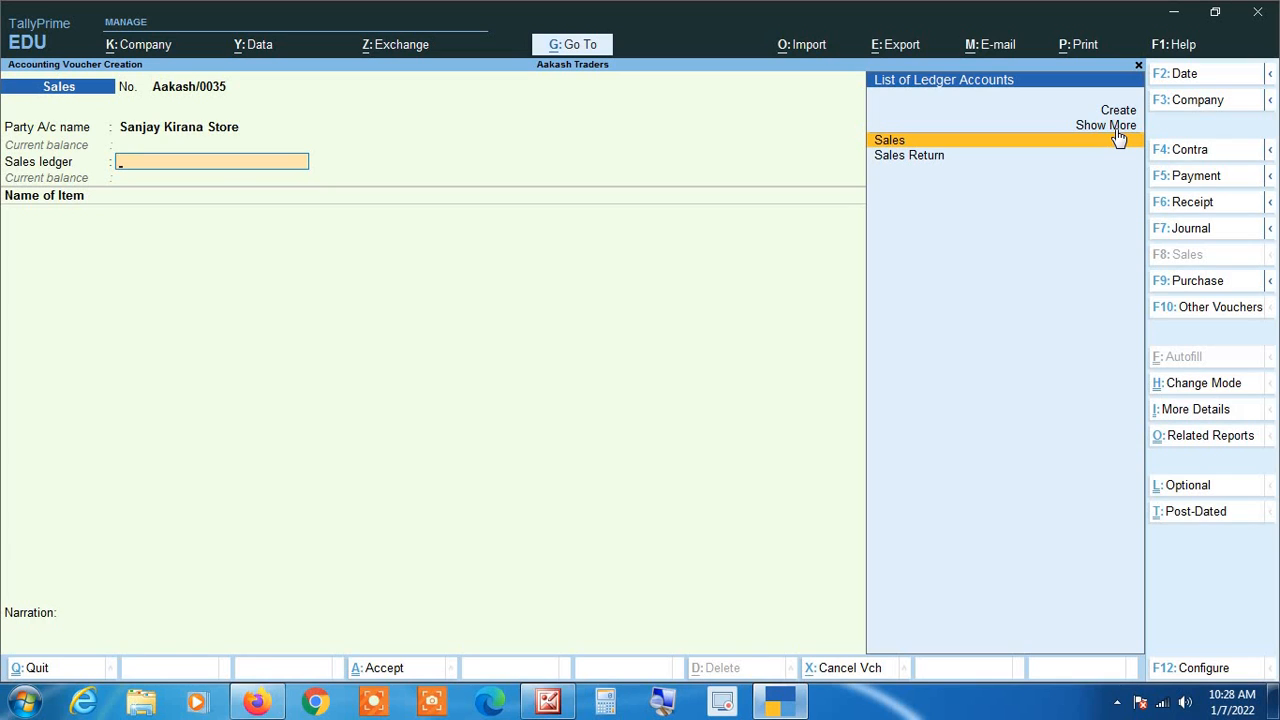
{"action": "key", "text": "Return"}
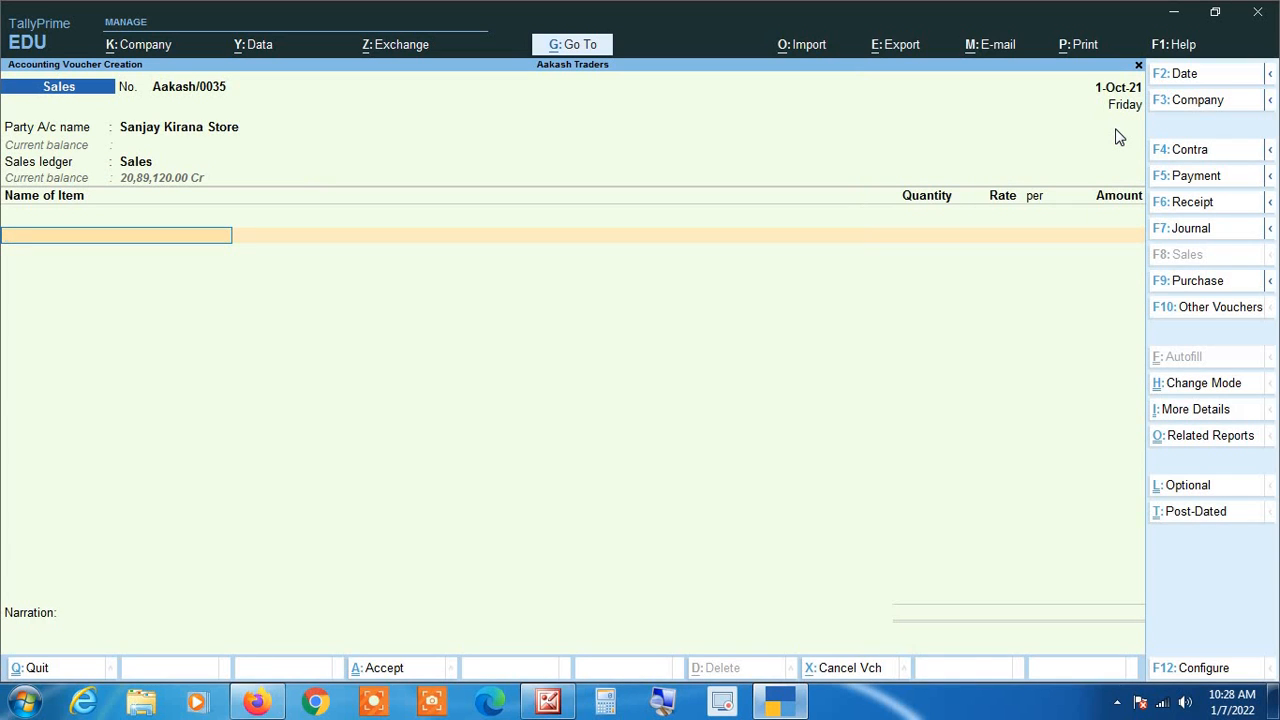
Step: Add the item Sugar to the sales voucher with a quantity of 400 kgs at a rate of 40.00
{"action": "type", "text": "Su"}
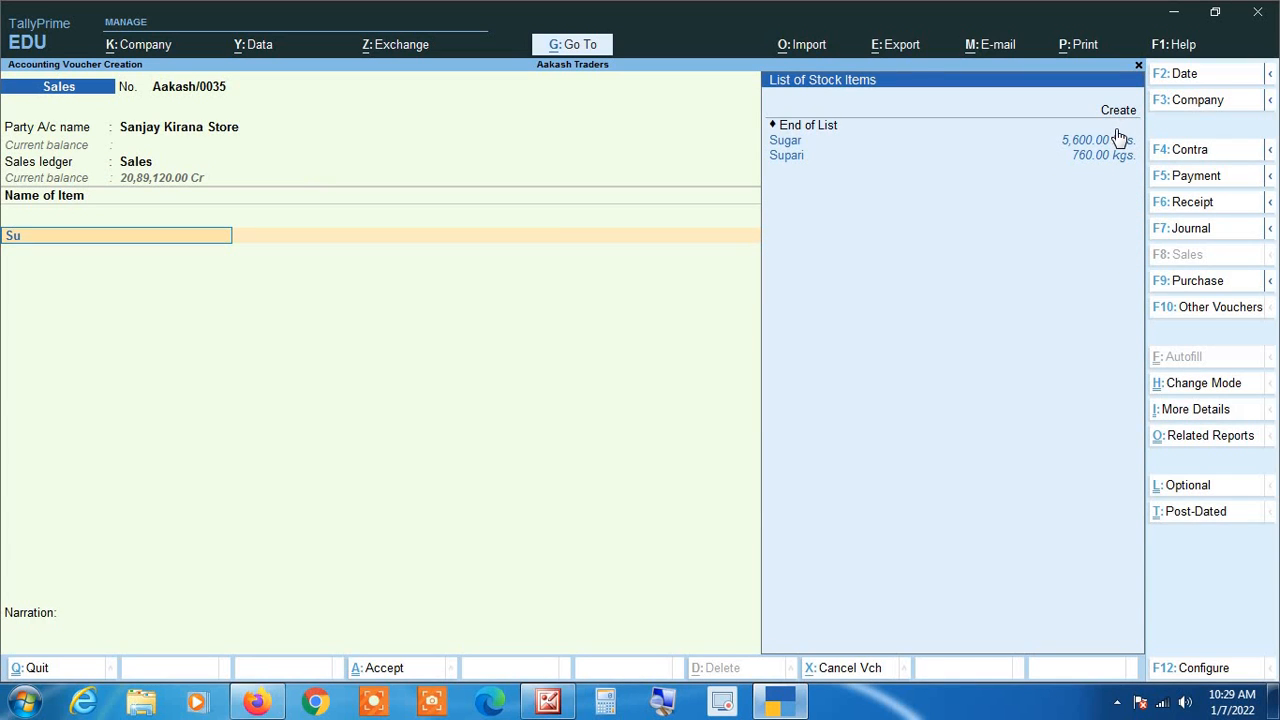
{"action": "left_click", "coordinate": [1118, 139]}
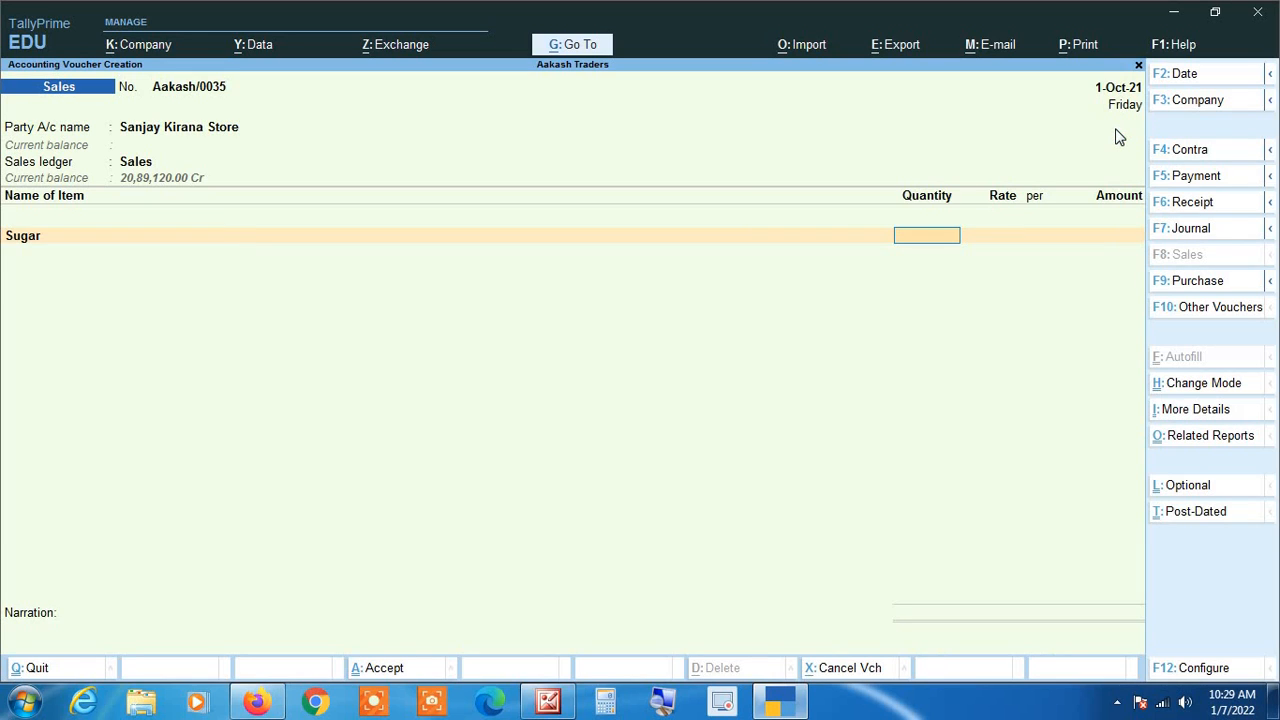
{"action": "type", "text": "400"}
{"action": "key", "text": "Return"}
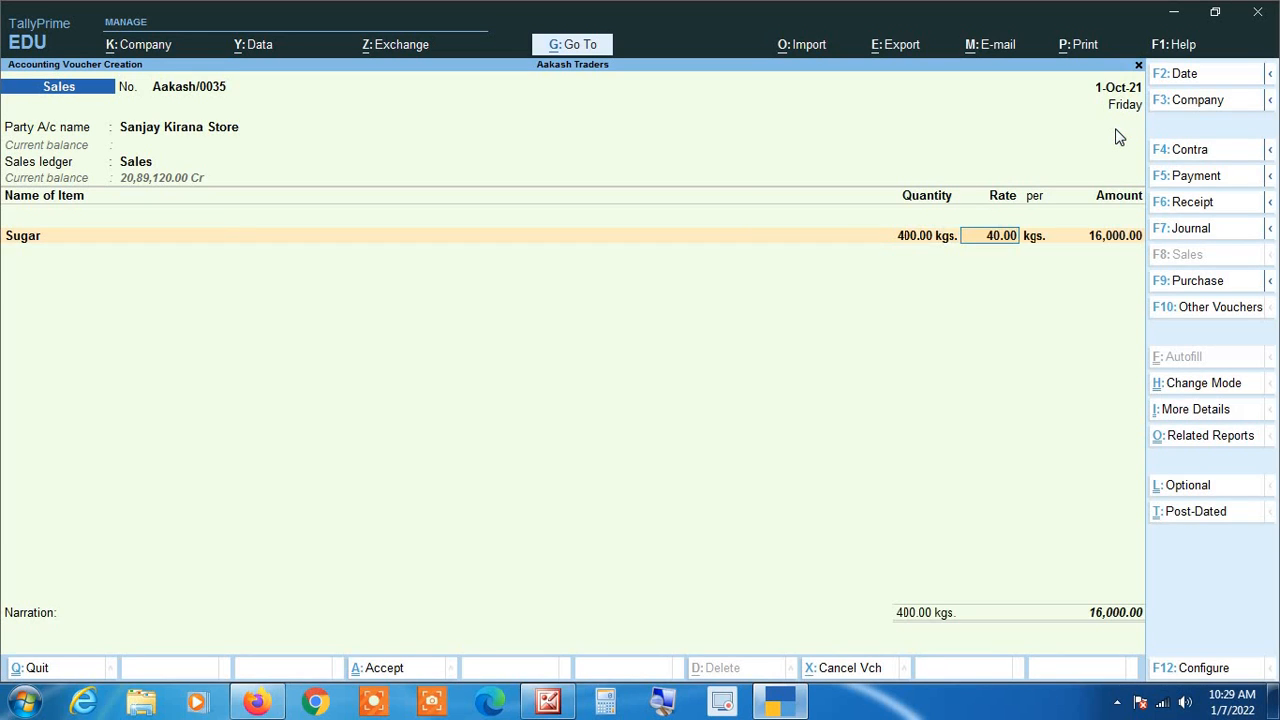
{"action": "key", "text": "Return"}
{"action": "key", "text": "Return"}
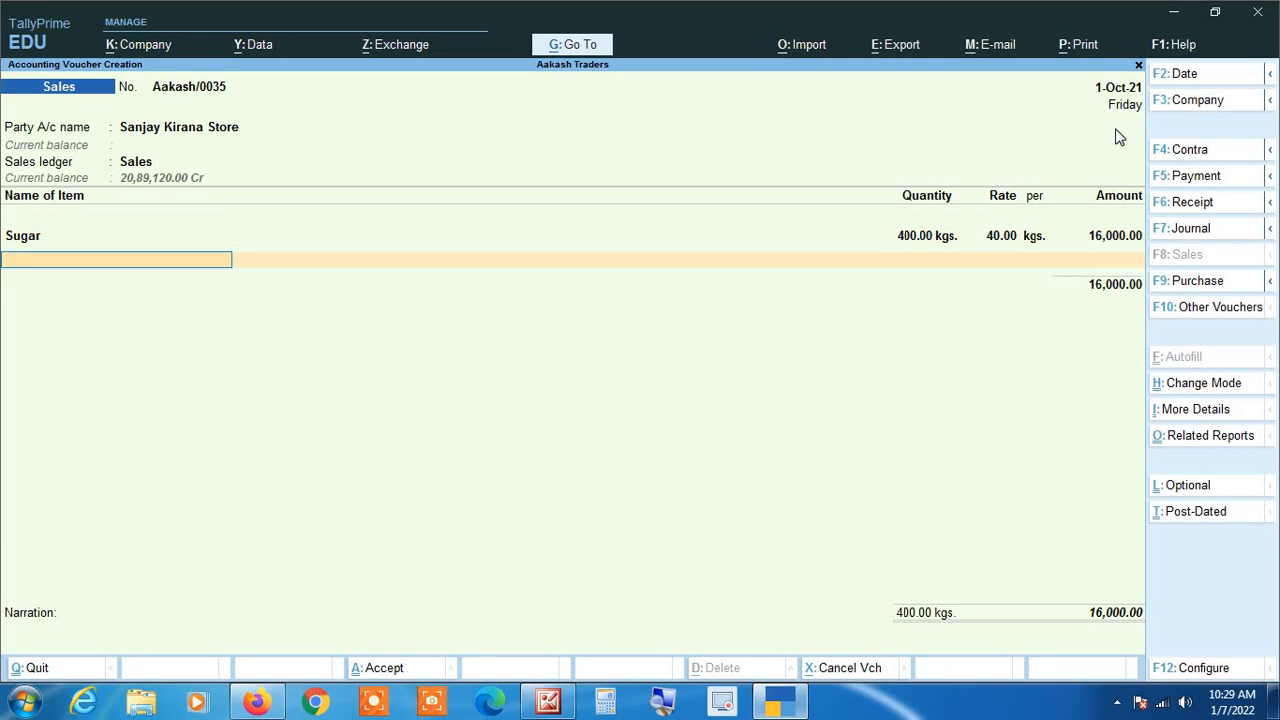
Step: Add Almonds as the second item with a quantity of 200 kgs at a rate of 130.00
{"action": "type", "text": "Al"}
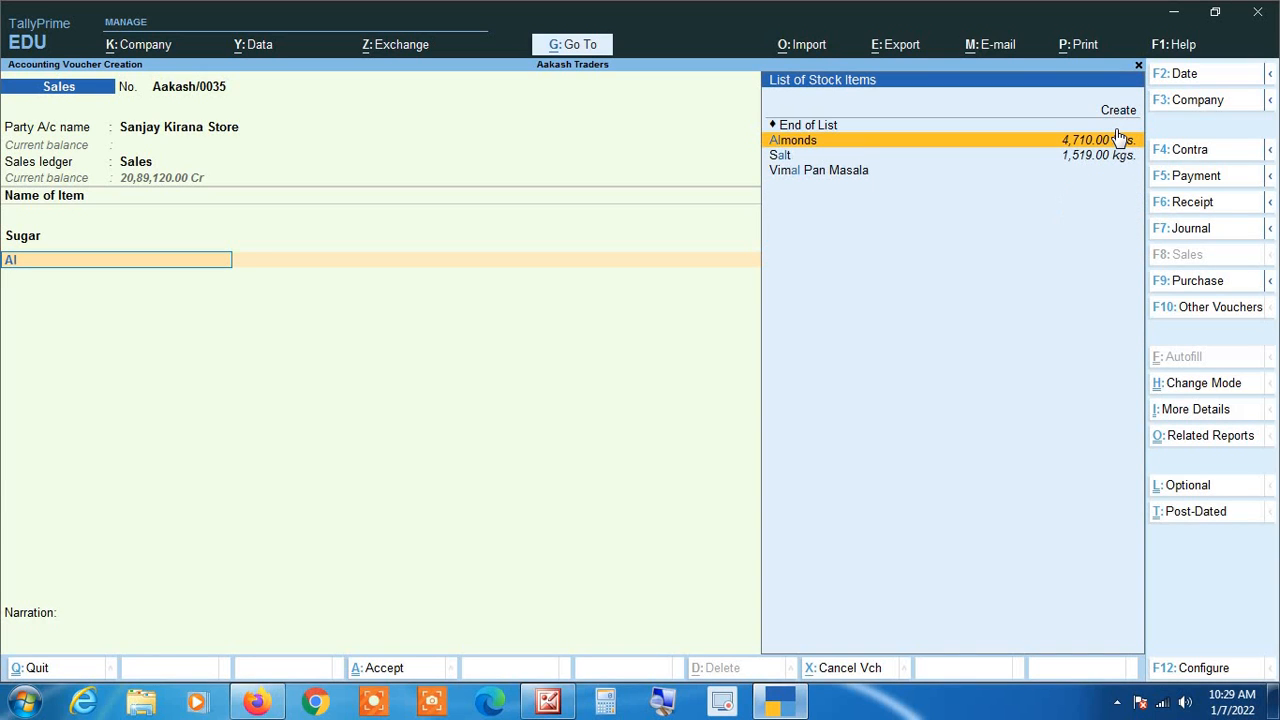
{"action": "key", "text": "Return"}
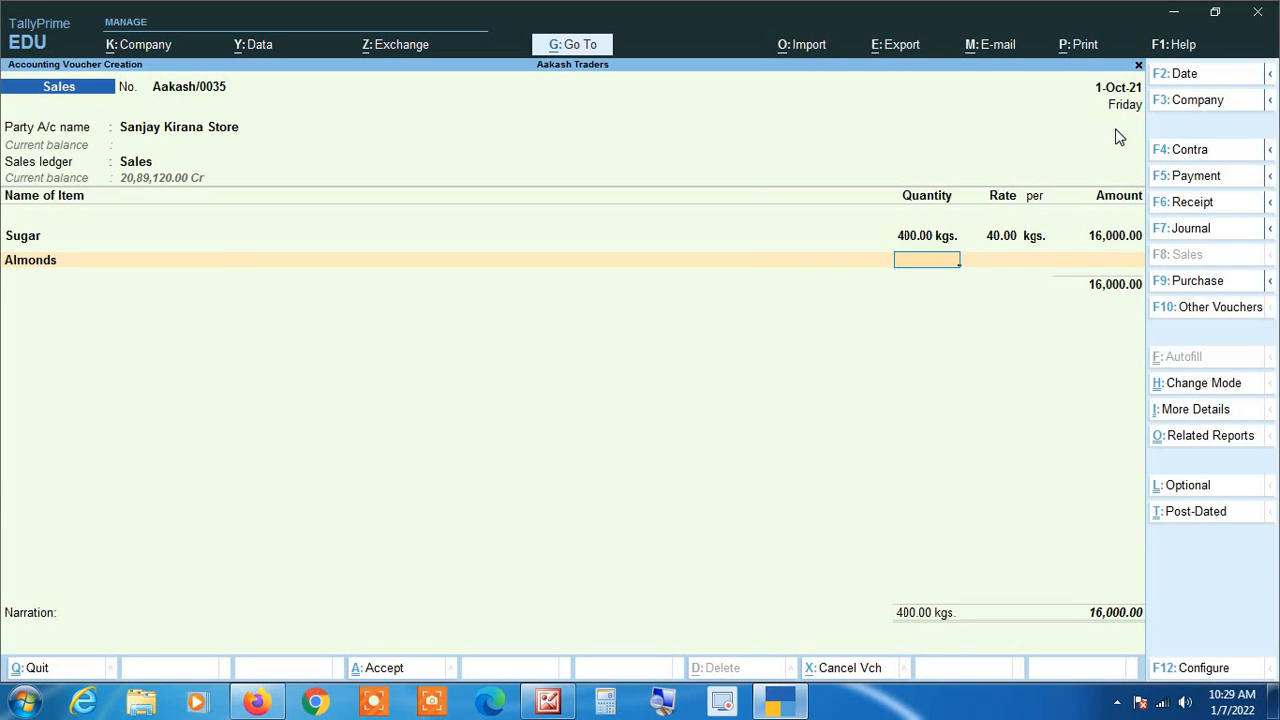
{"action": "type", "text": "200"}
{"action": "key", "text": "Return"}
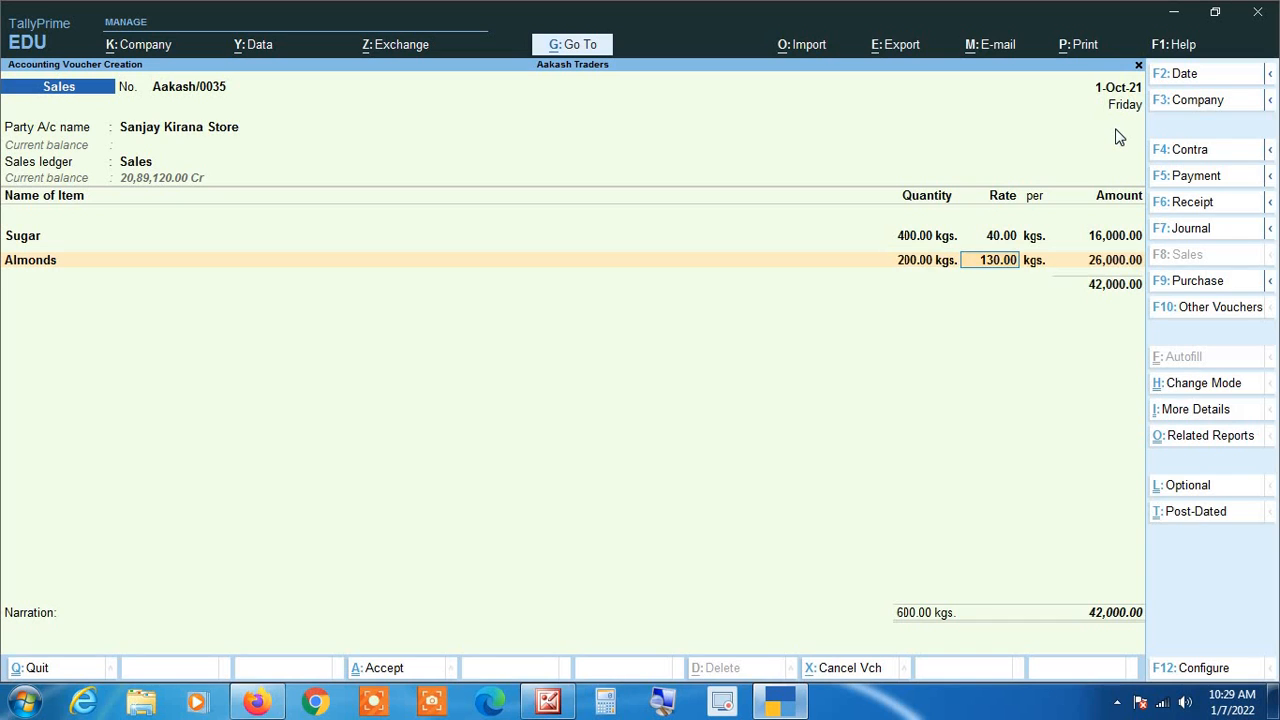
{"action": "key", "text": "Return"}
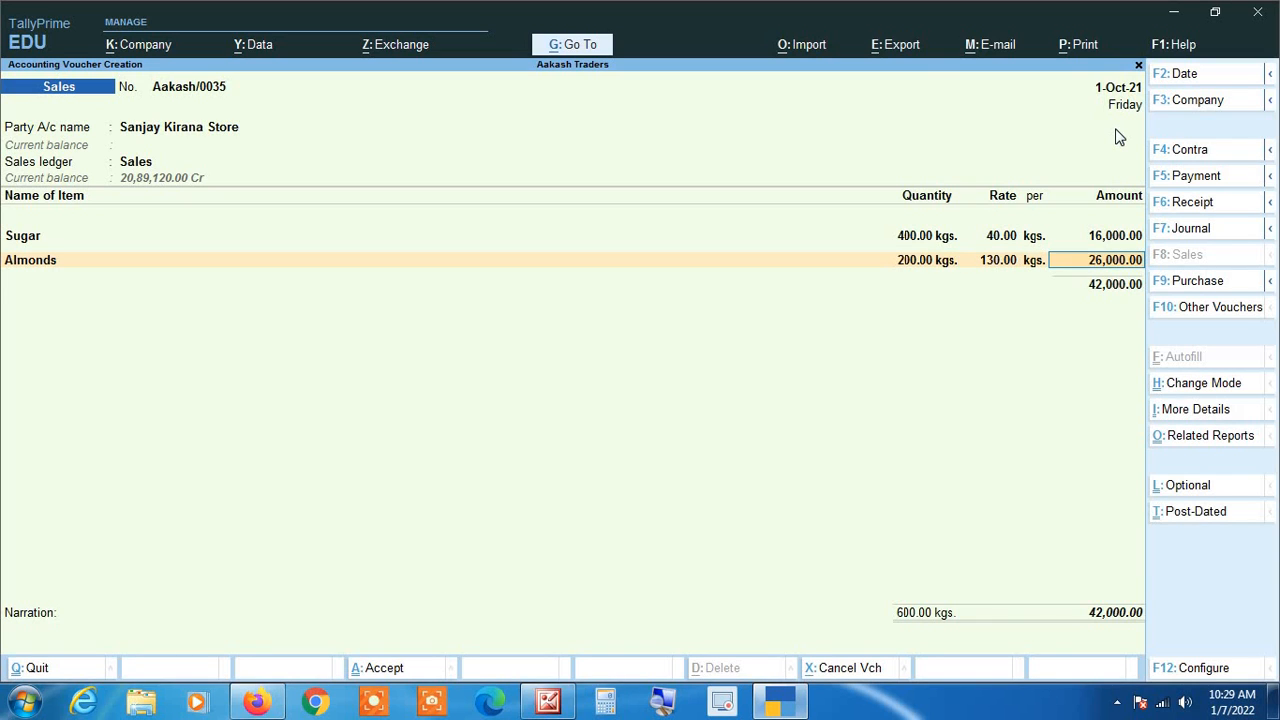
{"action": "key", "text": "Return"}
Step: Add Supari as the third item with a quantity of 150 kgs at a rate of 280.00
{"action": "type", "text": "Su"}
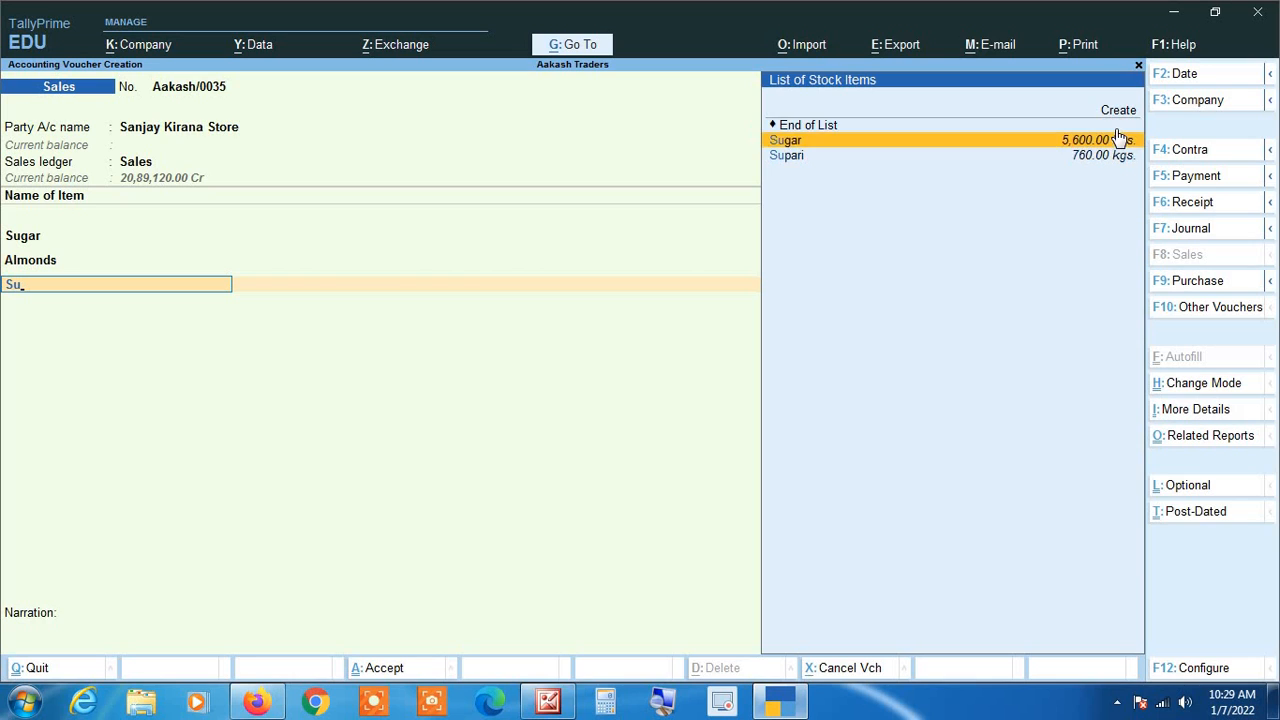
{"action": "key", "text": "Down"}
{"action": "key", "text": "Return"}
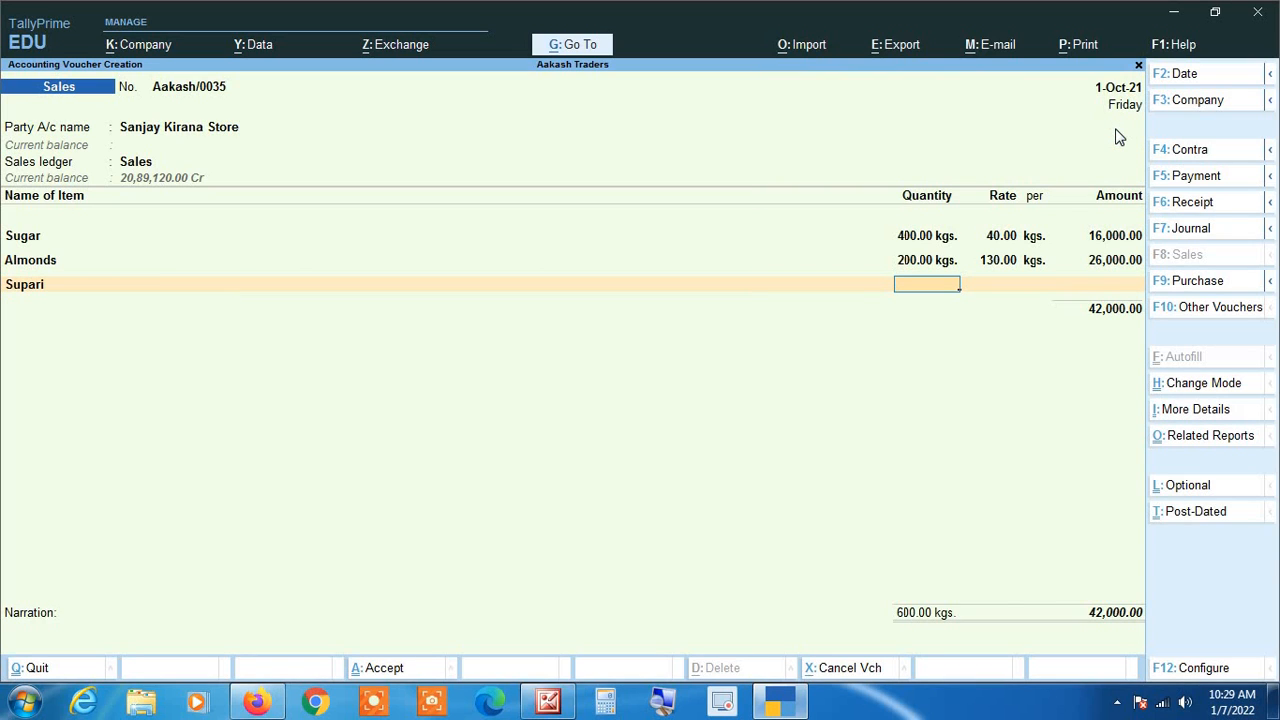
{"action": "type", "text": "150"}
{"action": "key", "text": "Return"}
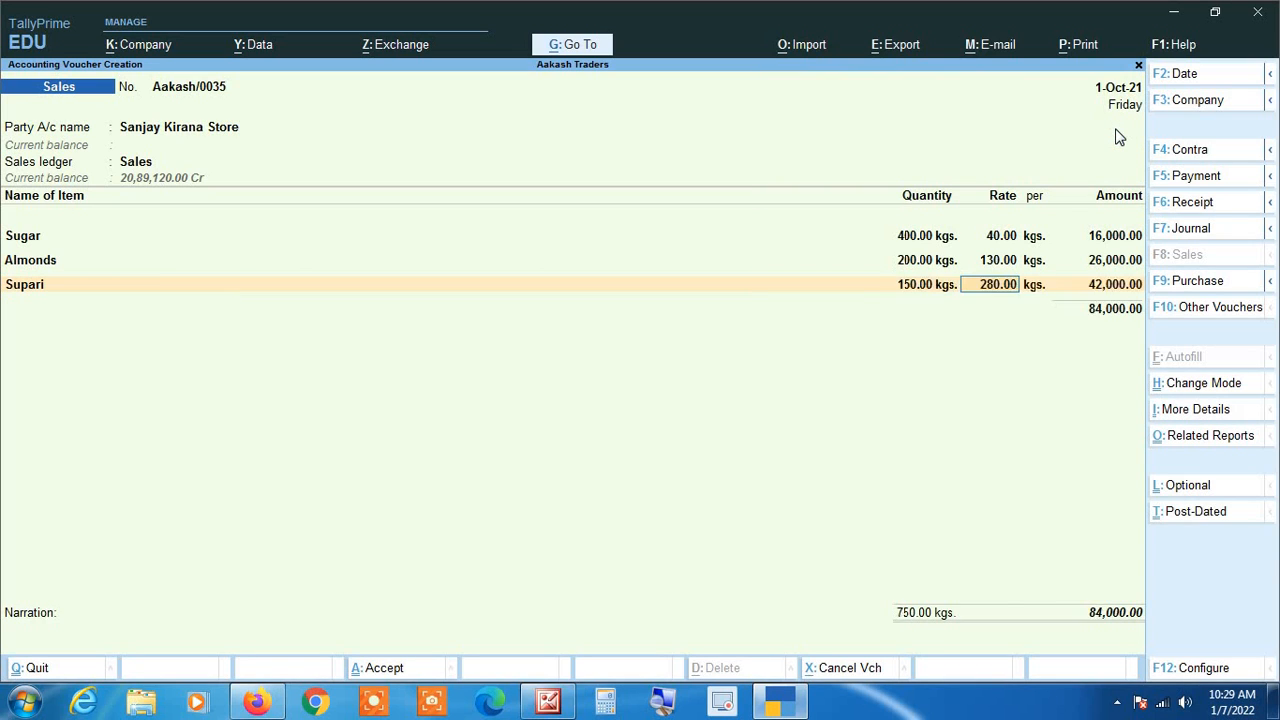
{"action": "key", "text": "Return"}
{"action": "key", "text": "Return"}
{"action": "key", "text": "Return"}
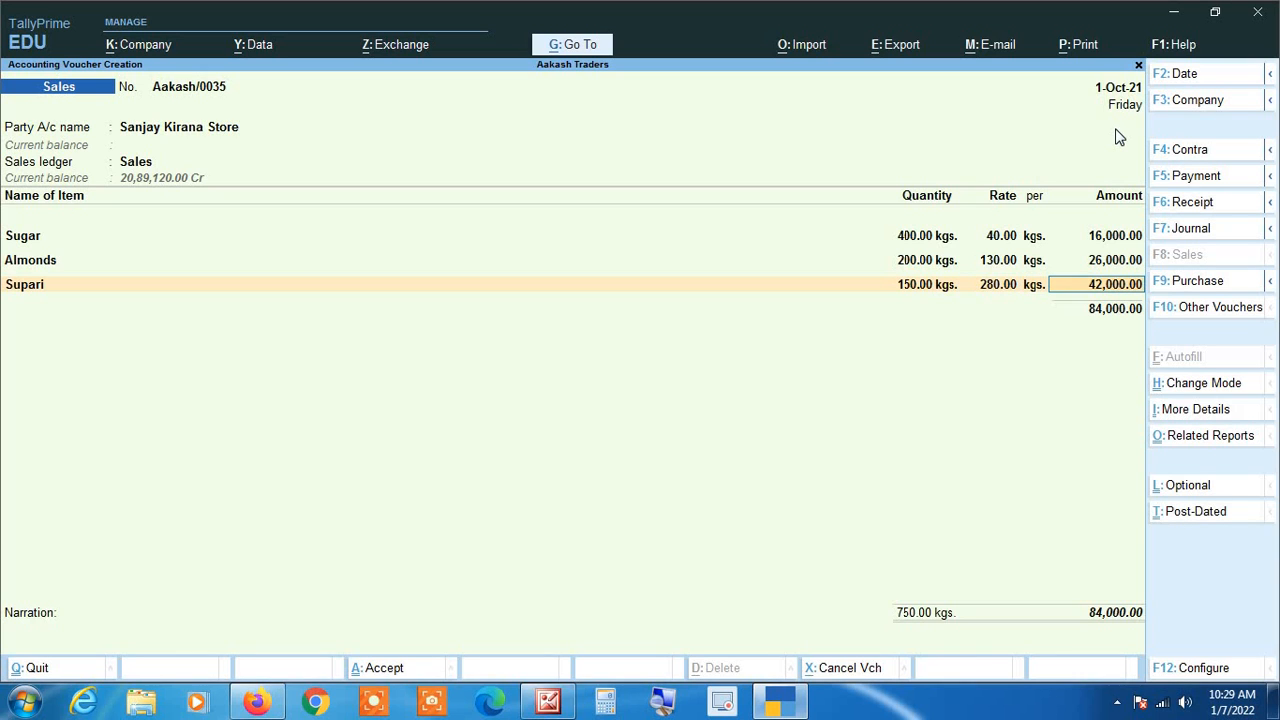
Step: Add Salt as the fourth item with a quantity of 226 kgs at a rate of 20.00 and end the item list
{"action": "type", "text": "Sa"}
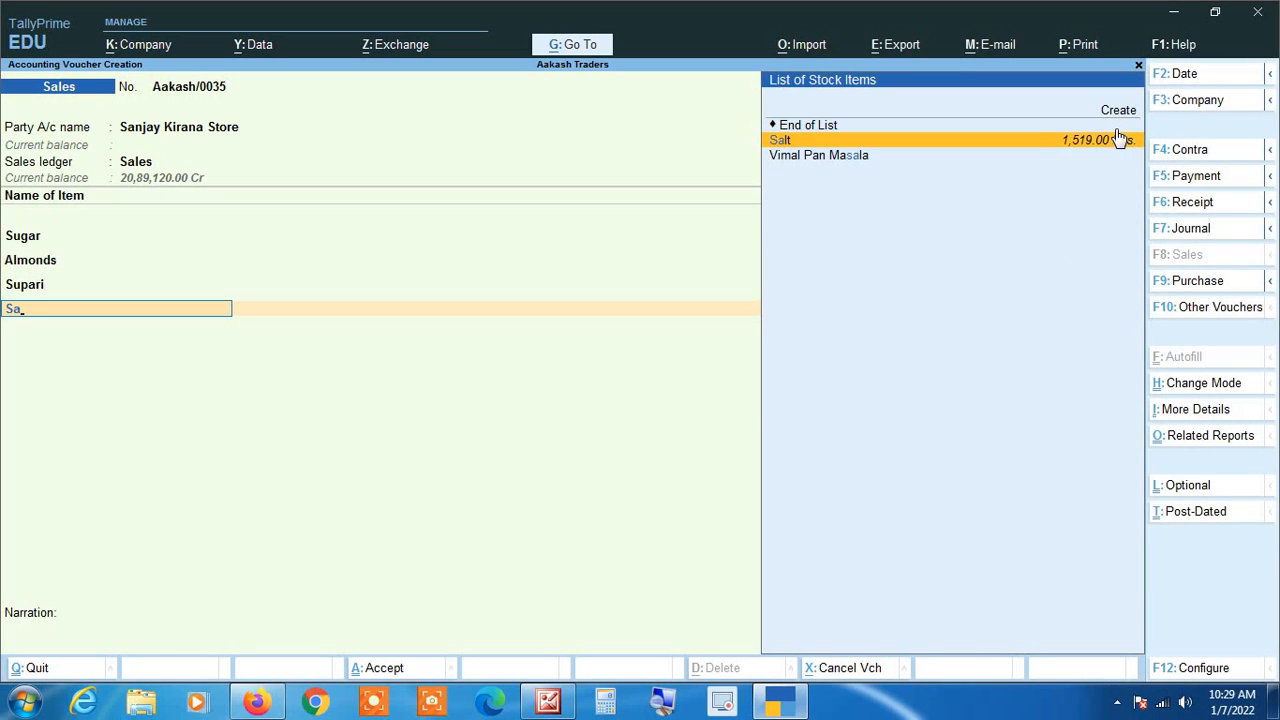
{"action": "key", "text": "Return"}
{"action": "type", "text": "226"}
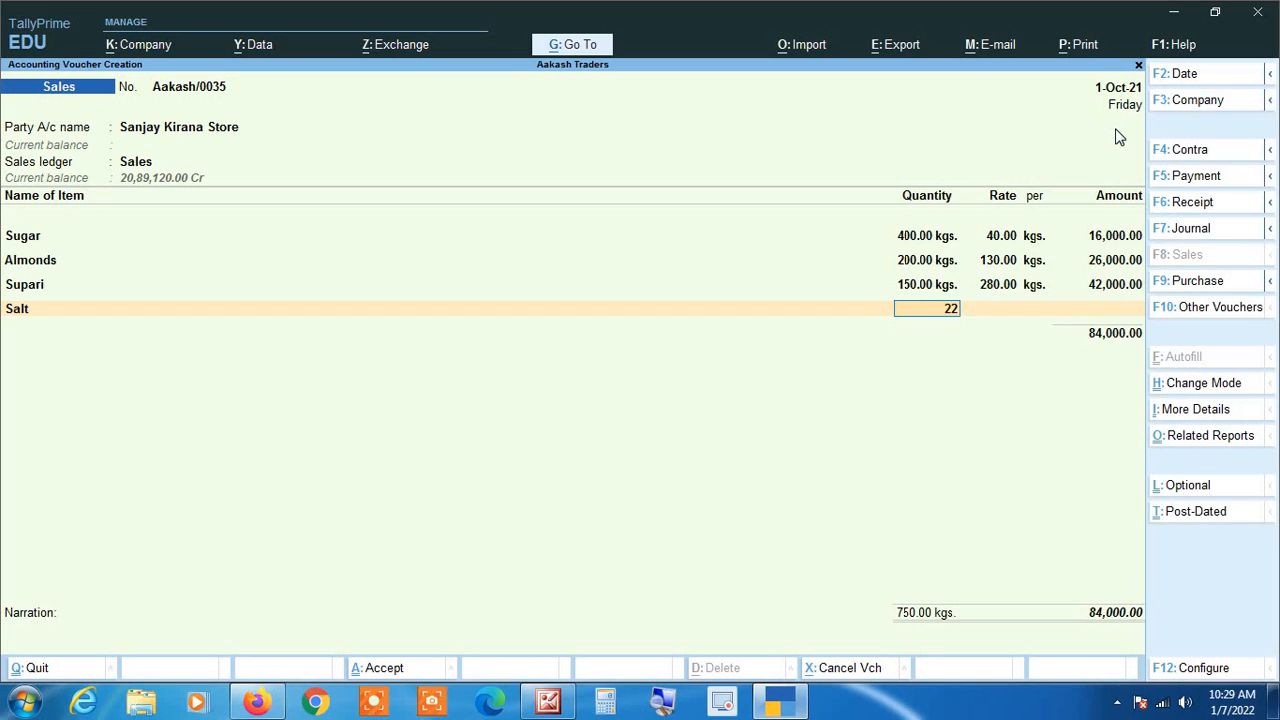
{"action": "key", "text": "Return"}
{"action": "key", "text": "Return"}
{"action": "key", "text": "Return"}
{"action": "key", "text": "Return"}
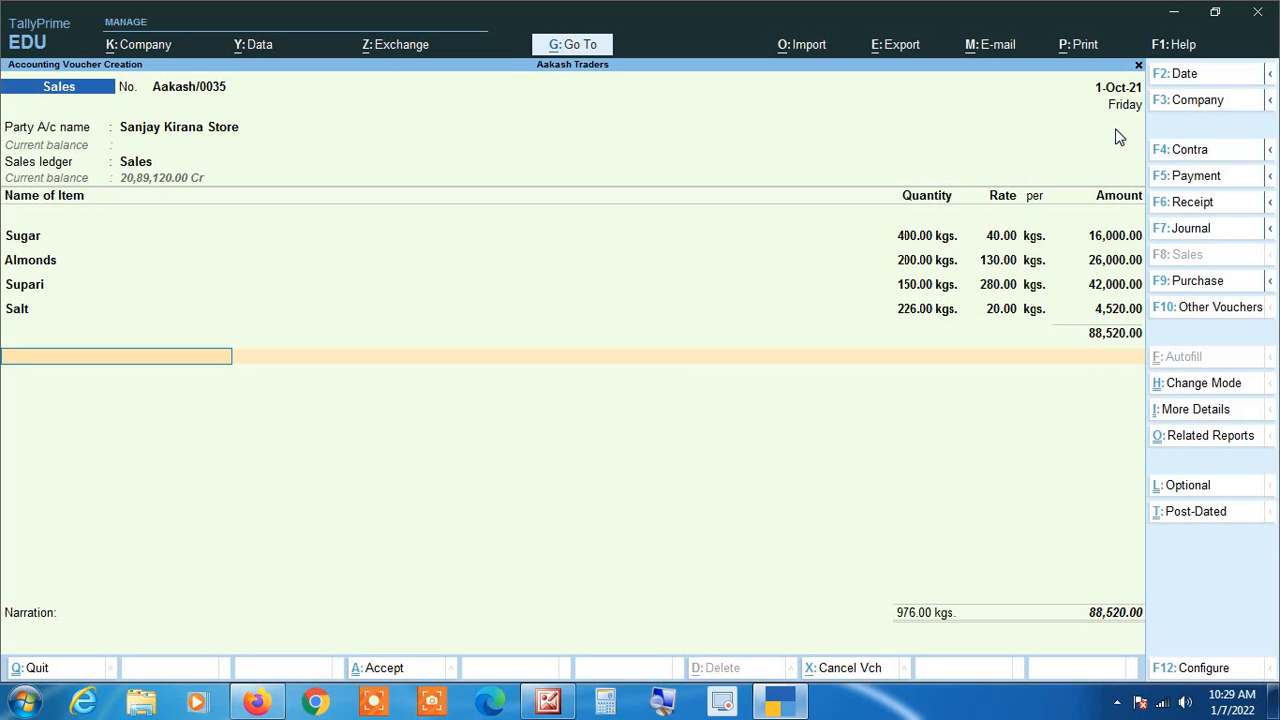
Step: Add the Cgst and Sgst tax ledgers below the items, accepting their calculated amounts
{"action": "type", "text": "Cg"}
{"action": "key", "text": "Return"}
{"action": "key", "text": "Return"}
{"action": "type", "text": "Sg"}
{"action": "key", "text": "Return"}
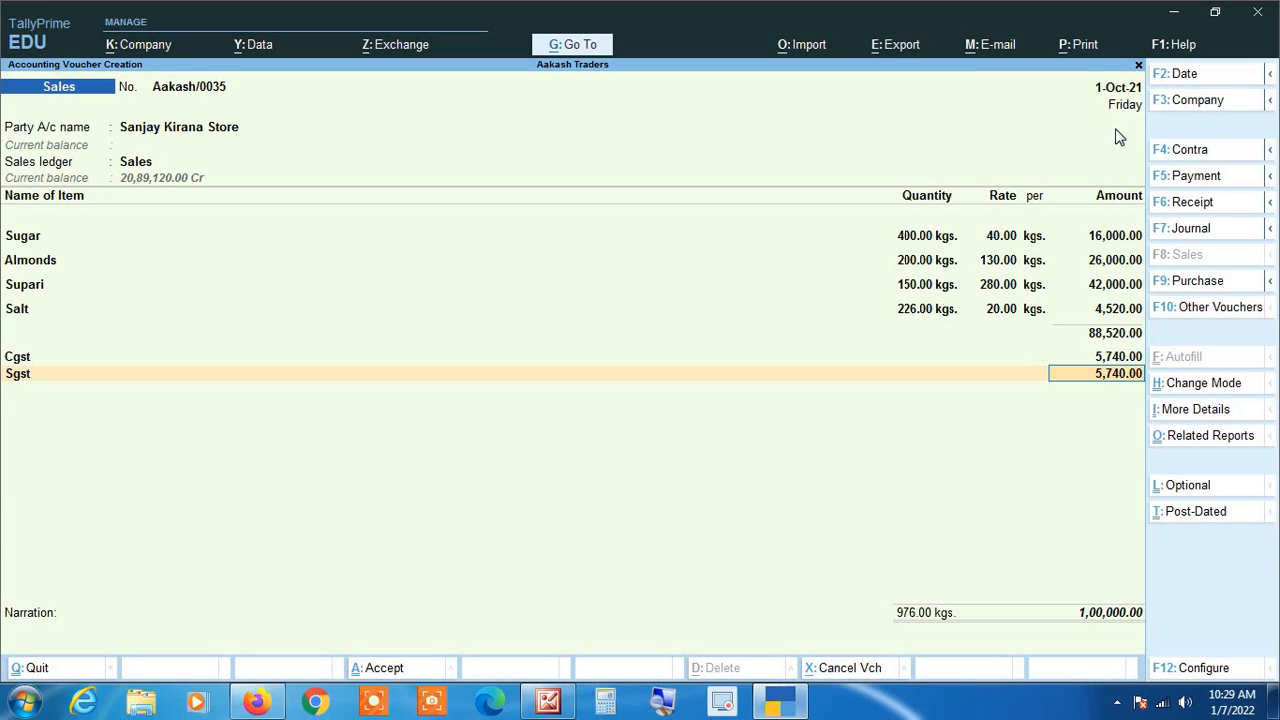
{"action": "key", "text": "Return"}
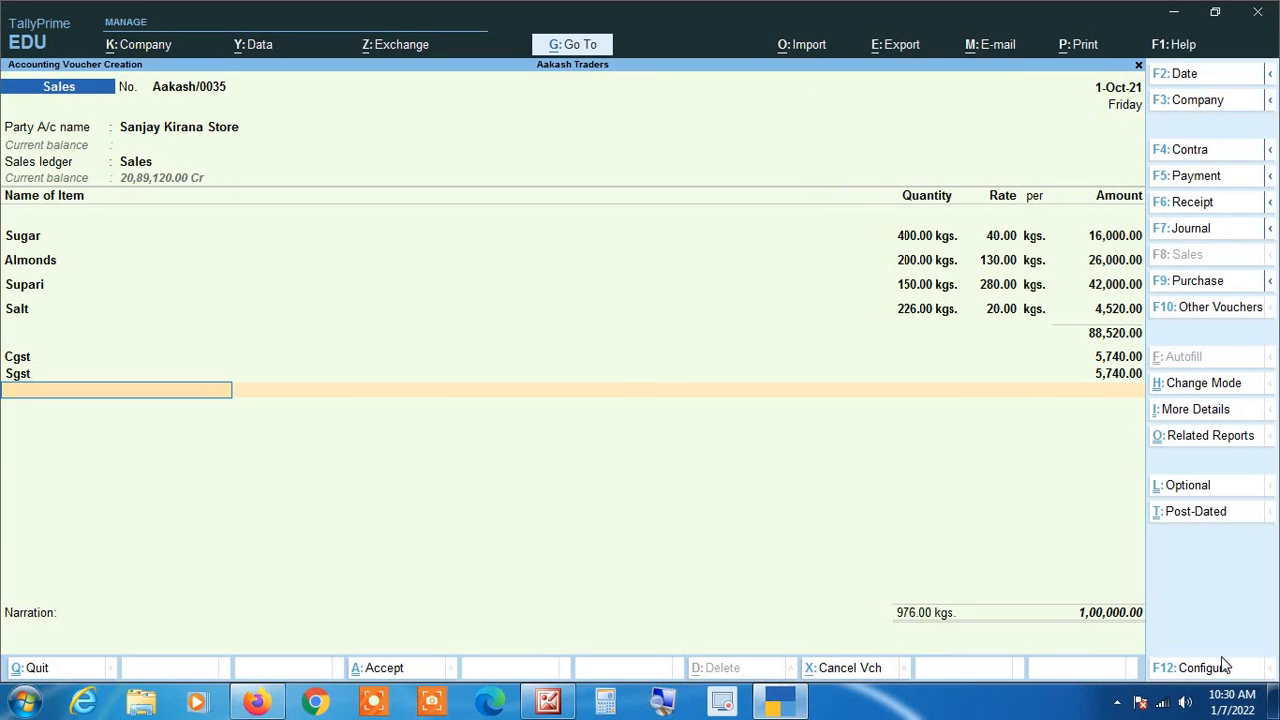
Step: Finish the ledger entries, leave the narration empty and save the sales voucher
{"action": "key", "text": "Return"}
{"action": "key", "text": "Return"}
{"action": "key", "text": "Return"}
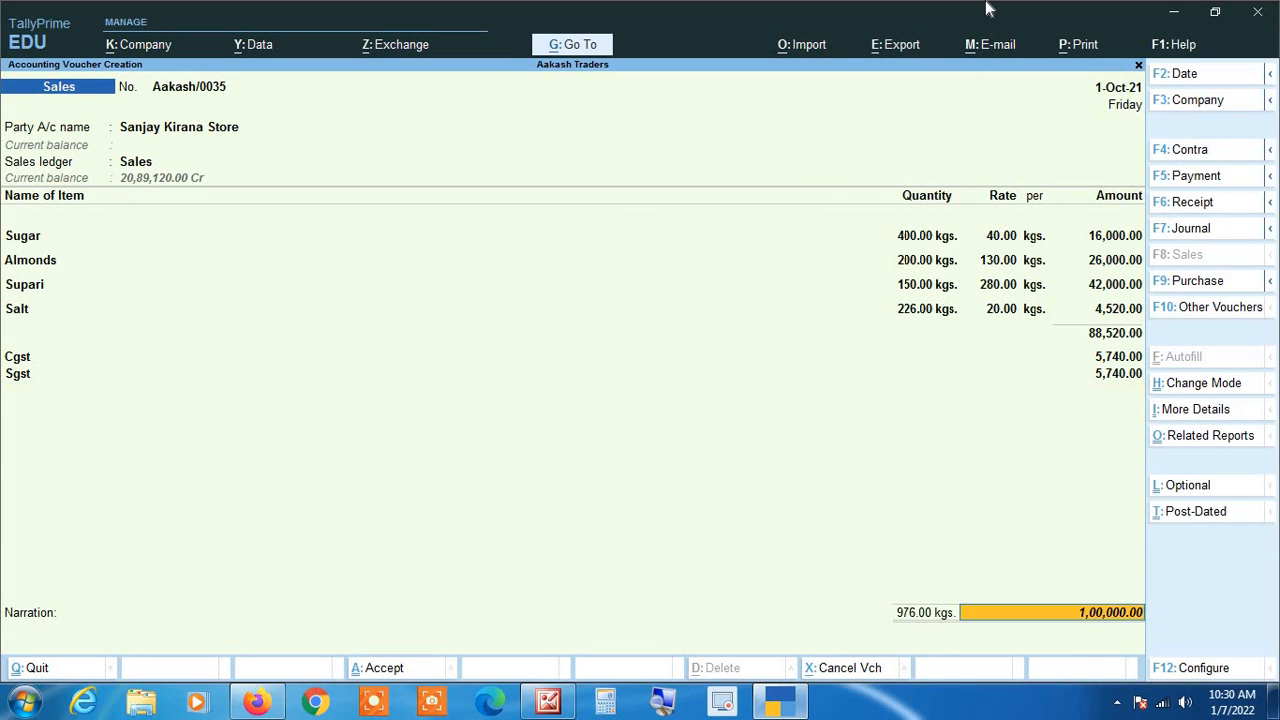
{"action": "key", "text": "Return"}
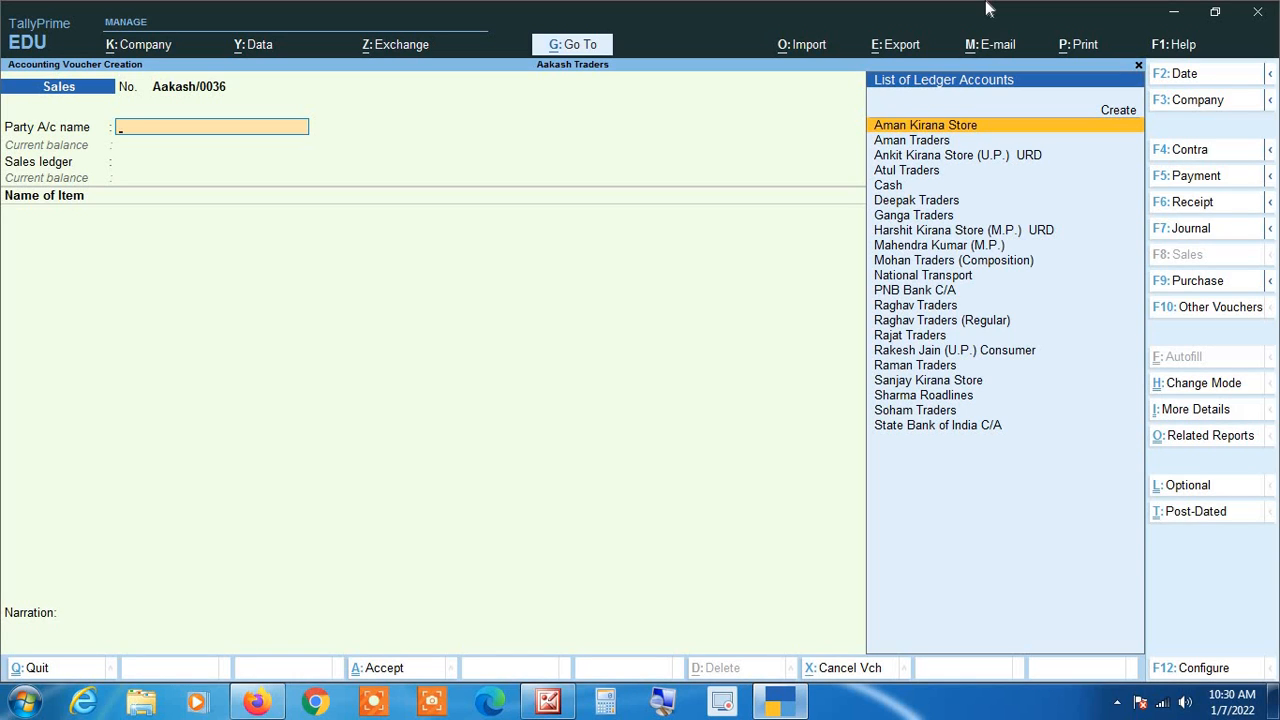
Step: Start a receipt voucher with Cash as its account
{"action": "key", "text": "F6"}
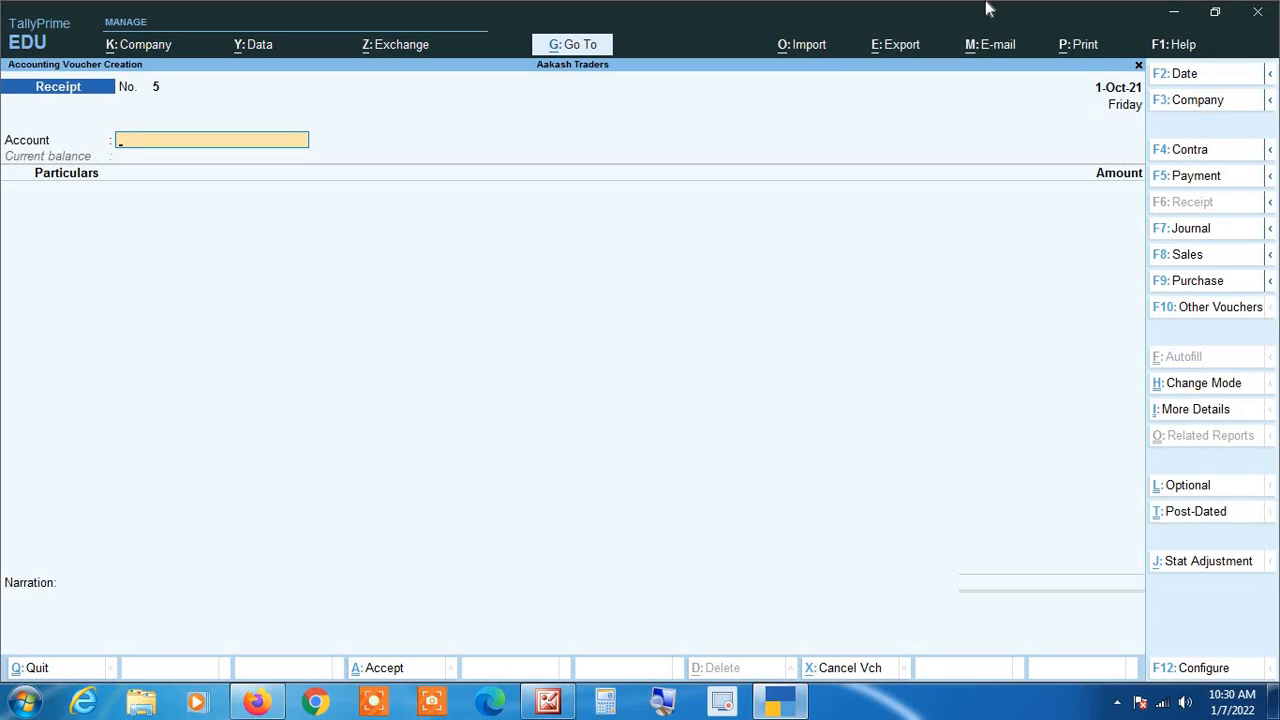
{"action": "type", "text": "A"}
{"action": "key", "text": "BackSpace"}
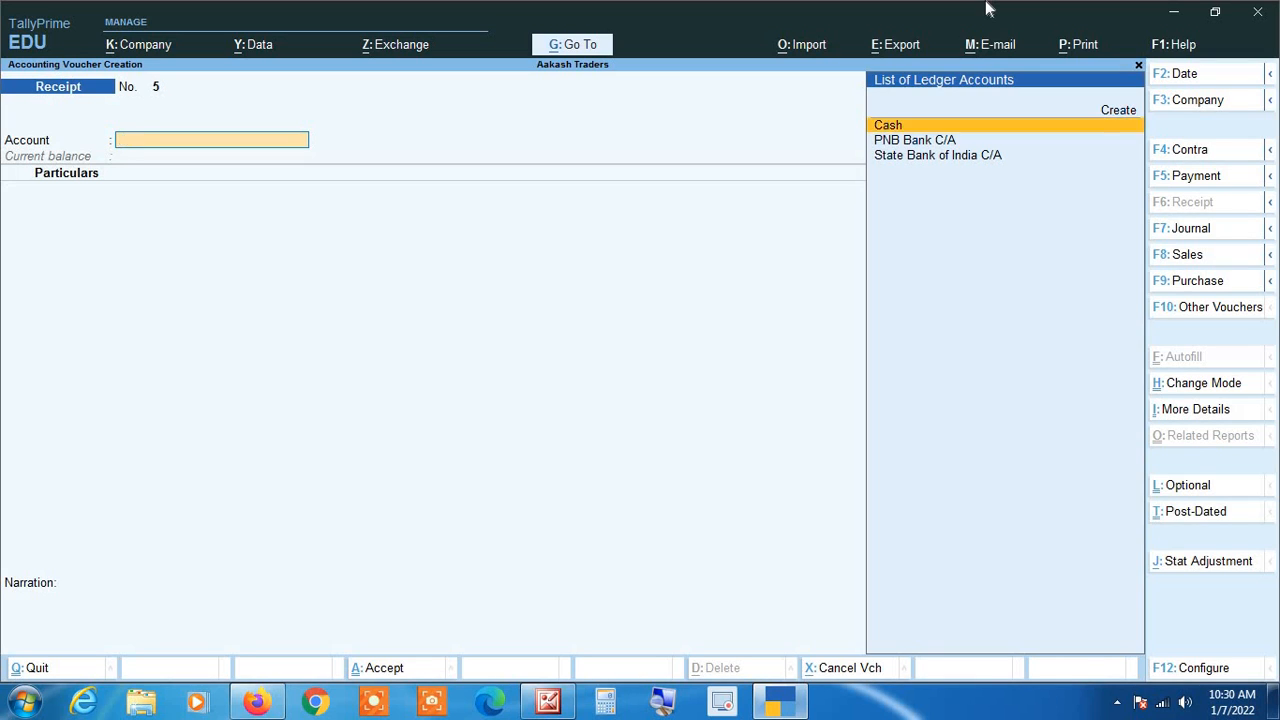
{"action": "type", "text": "Cas"}
{"action": "key", "text": "Return"}
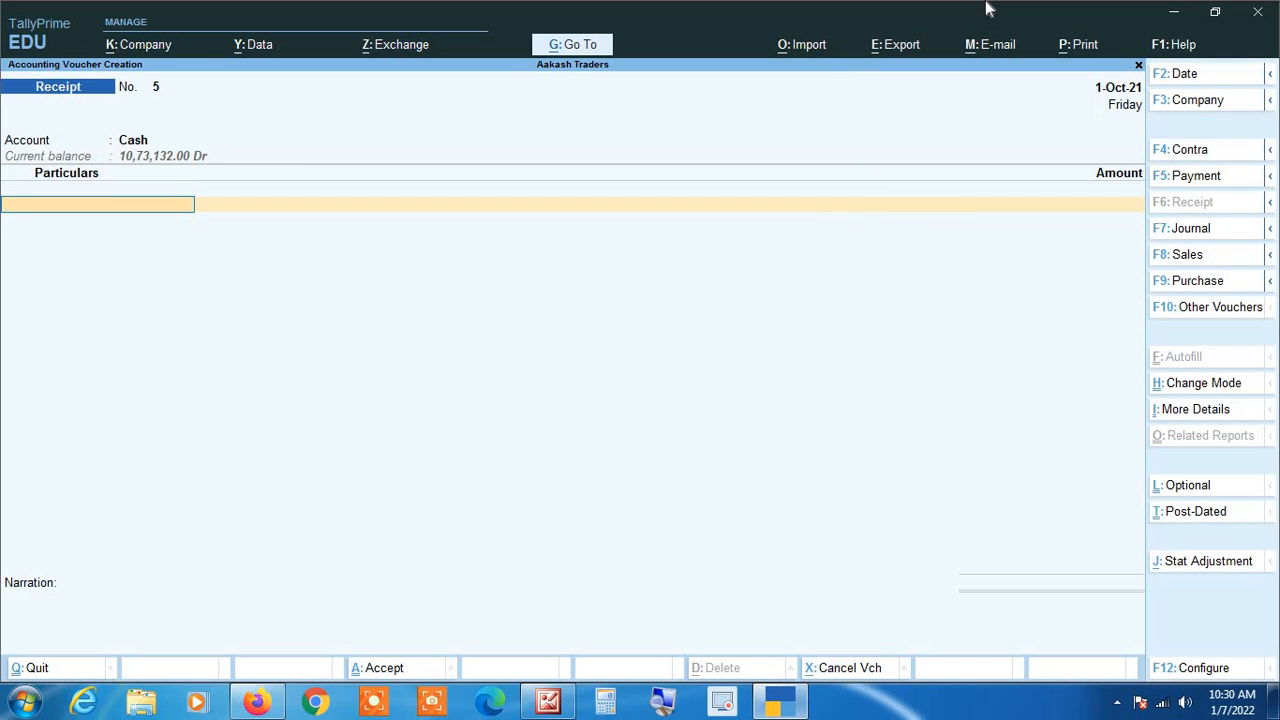
Step: Enter Sanjay Kirana Store in the receipt's particulars with an amount of 25,000
{"action": "type", "text": "Sanj"}
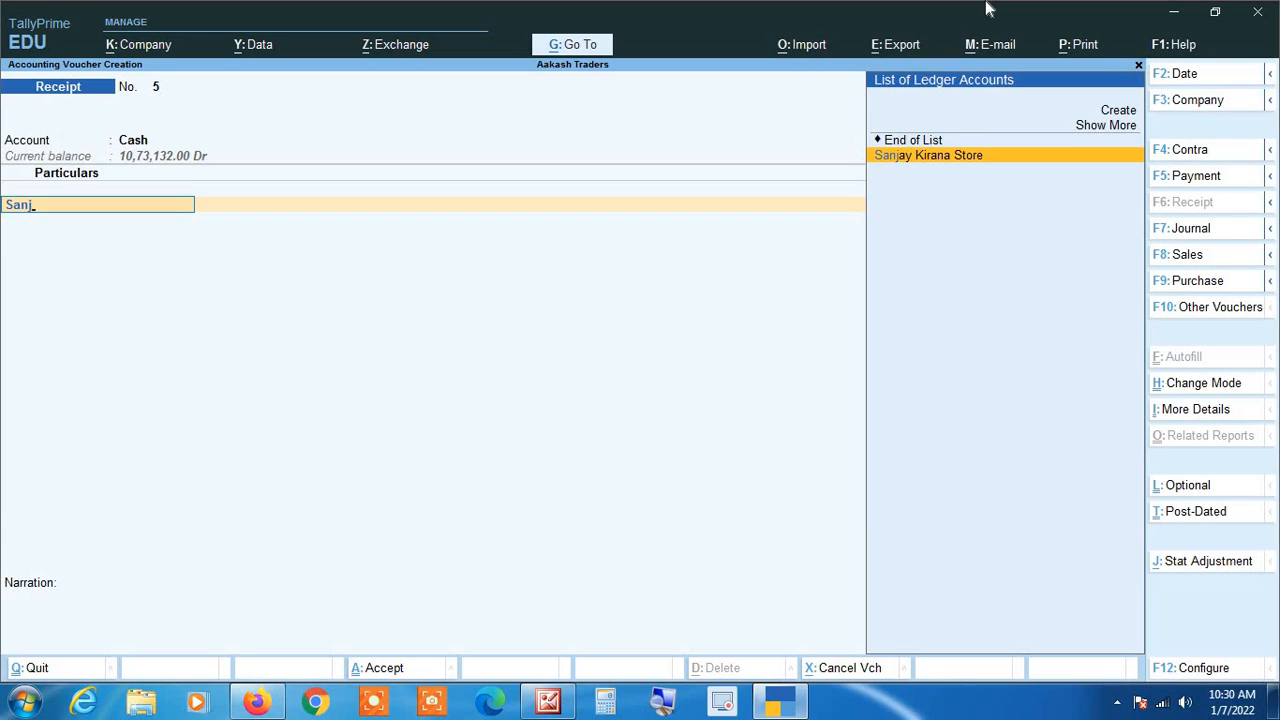
{"action": "key", "text": "Return"}
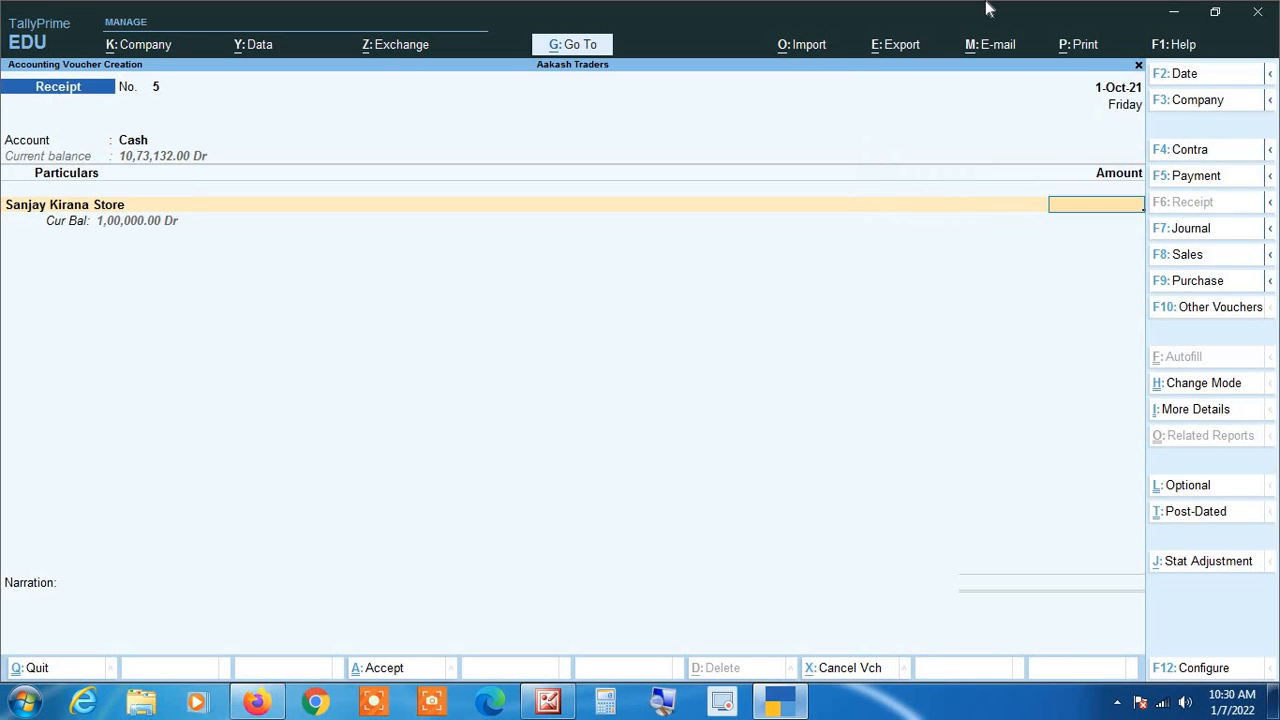
{"action": "type", "text": "25000"}
{"action": "key", "text": "Return"}
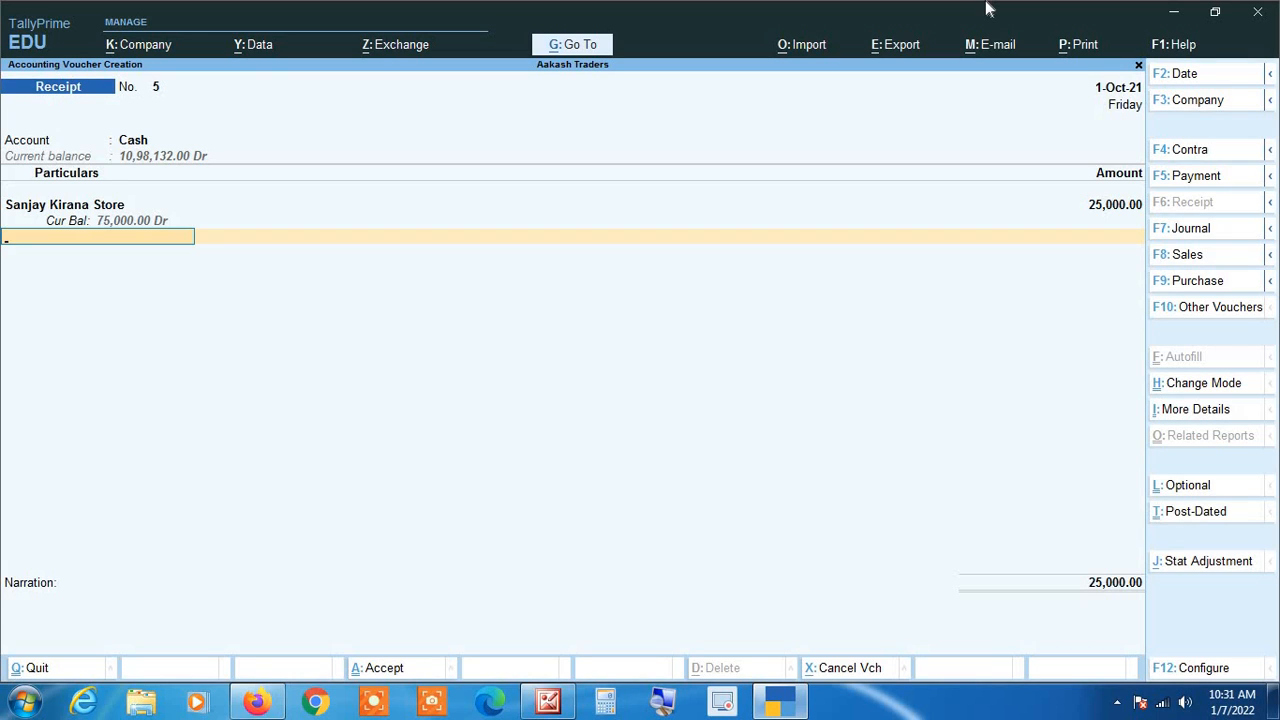
{"action": "key", "text": "Return"}
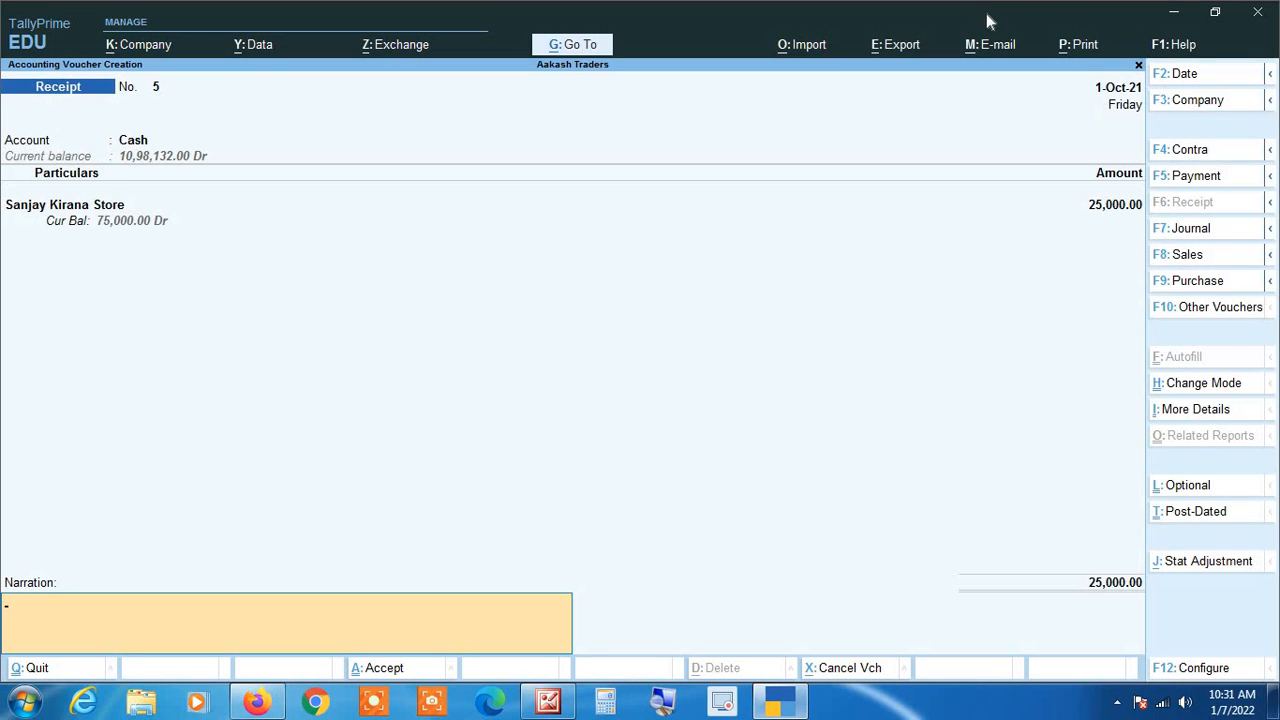
Step: Enter the narration "Amount Receive Agst. Invoice Number" followed by the sales invoice's number, and save the receipt voucher
{"action": "left_click", "coordinate": [660, 708]}
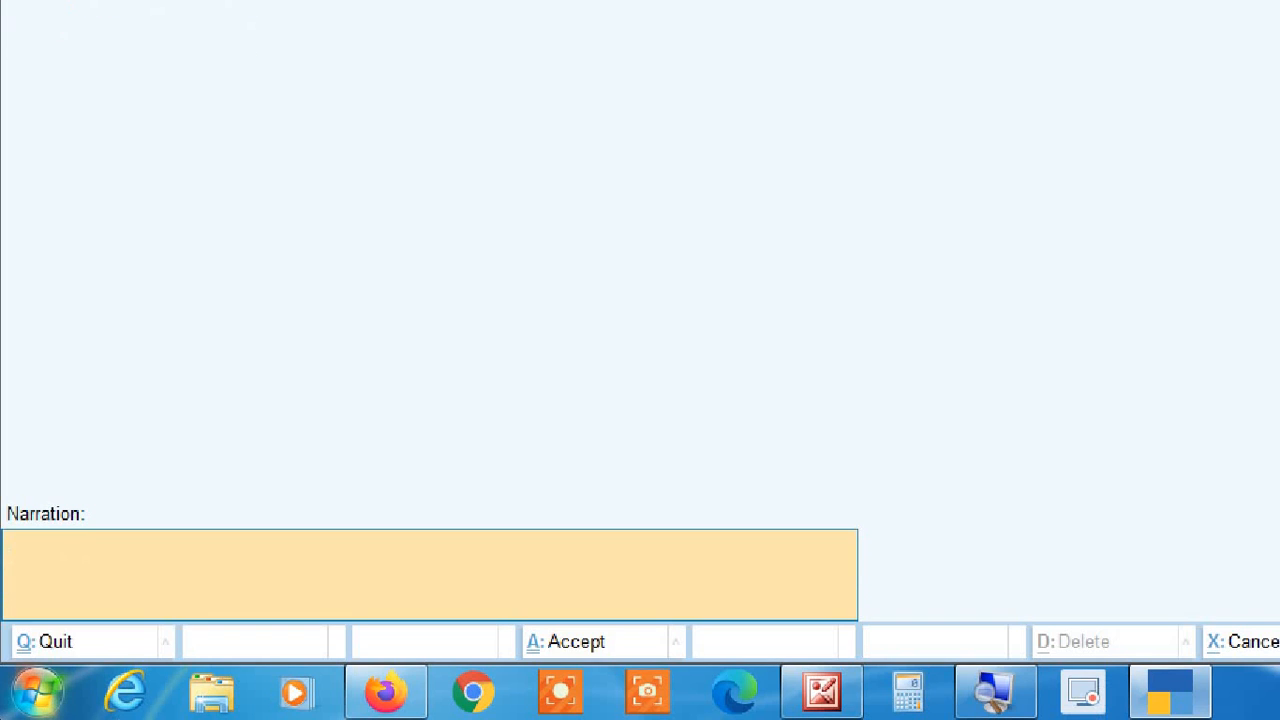
{"action": "key", "text": "ctrl+r"}
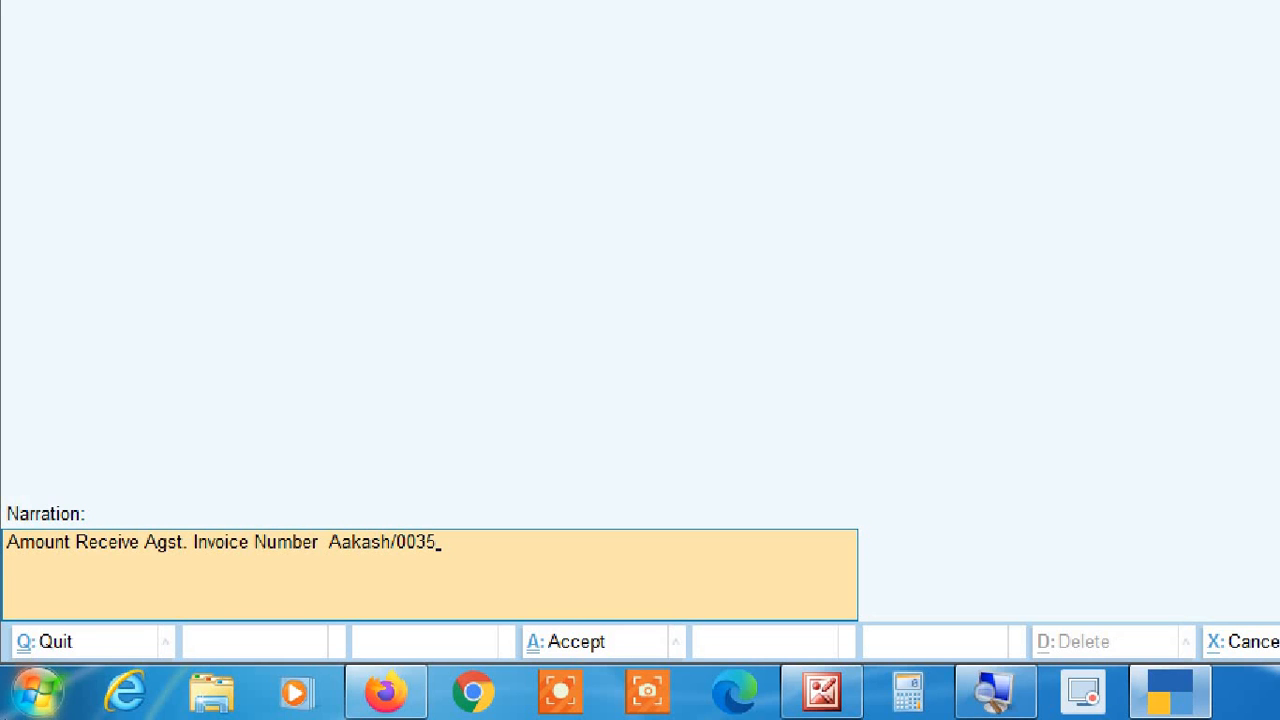
{"action": "key", "text": "Return"}
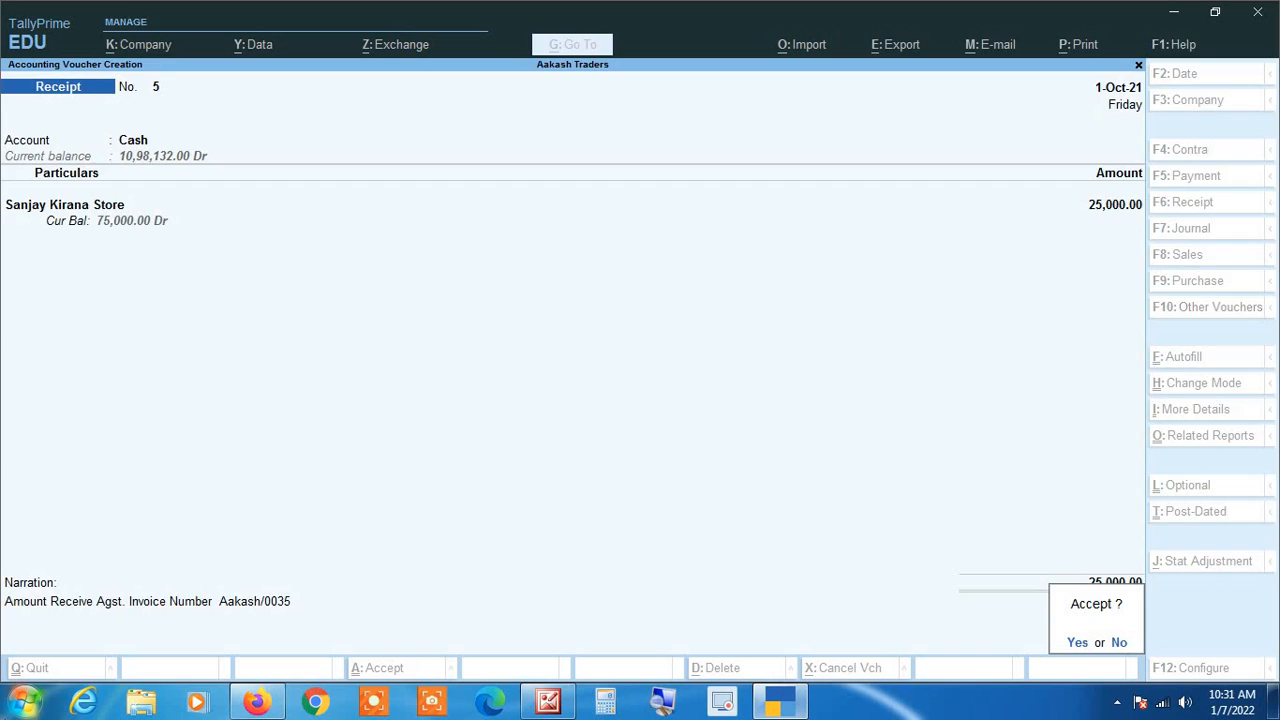
{"action": "key", "text": "Return"}
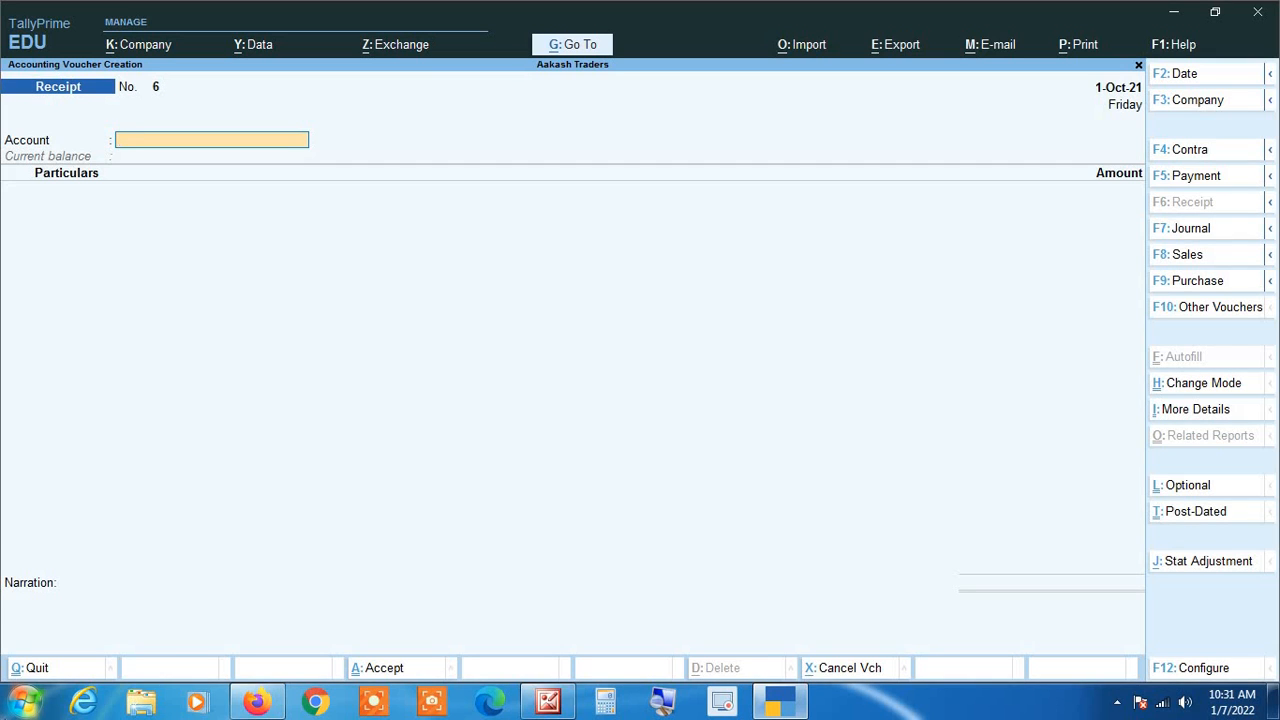
Step: Leave voucher creation and open the Display More Reports list from the Gateway of Tally
{"action": "key", "text": "Escape"}
{"action": "key", "text": "Return"}
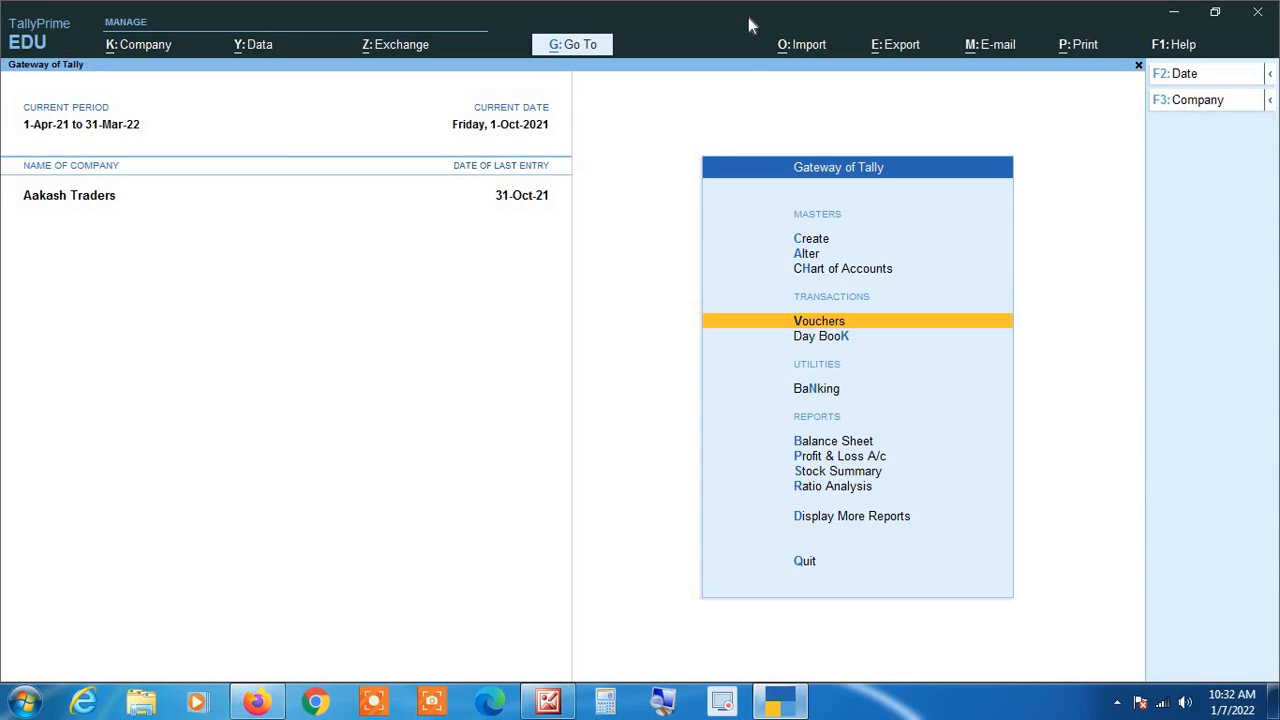
{"action": "key", "text": "Down"}
{"action": "key", "text": "Down"}
{"action": "key", "text": "Down"}
{"action": "key", "text": "Down"}
{"action": "key", "text": "Down"}
{"action": "key", "text": "Down"}
{"action": "key", "text": "Down"}
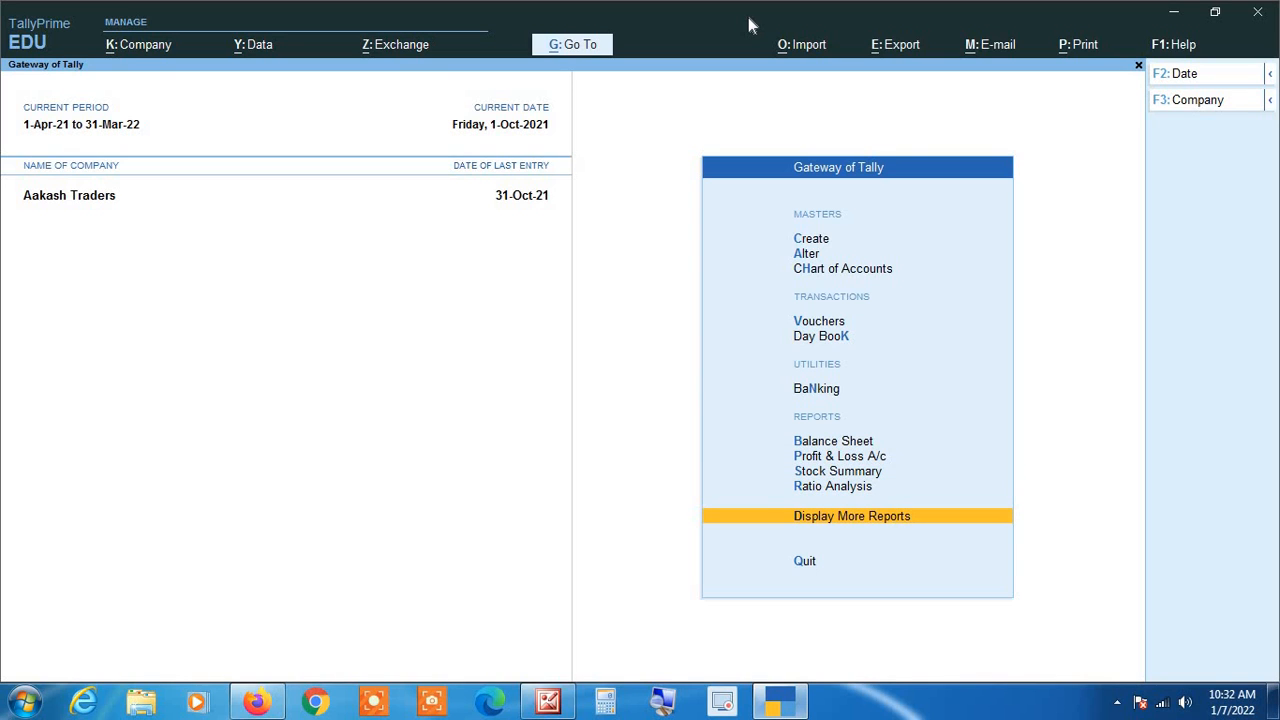
{"action": "key", "text": "Return"}
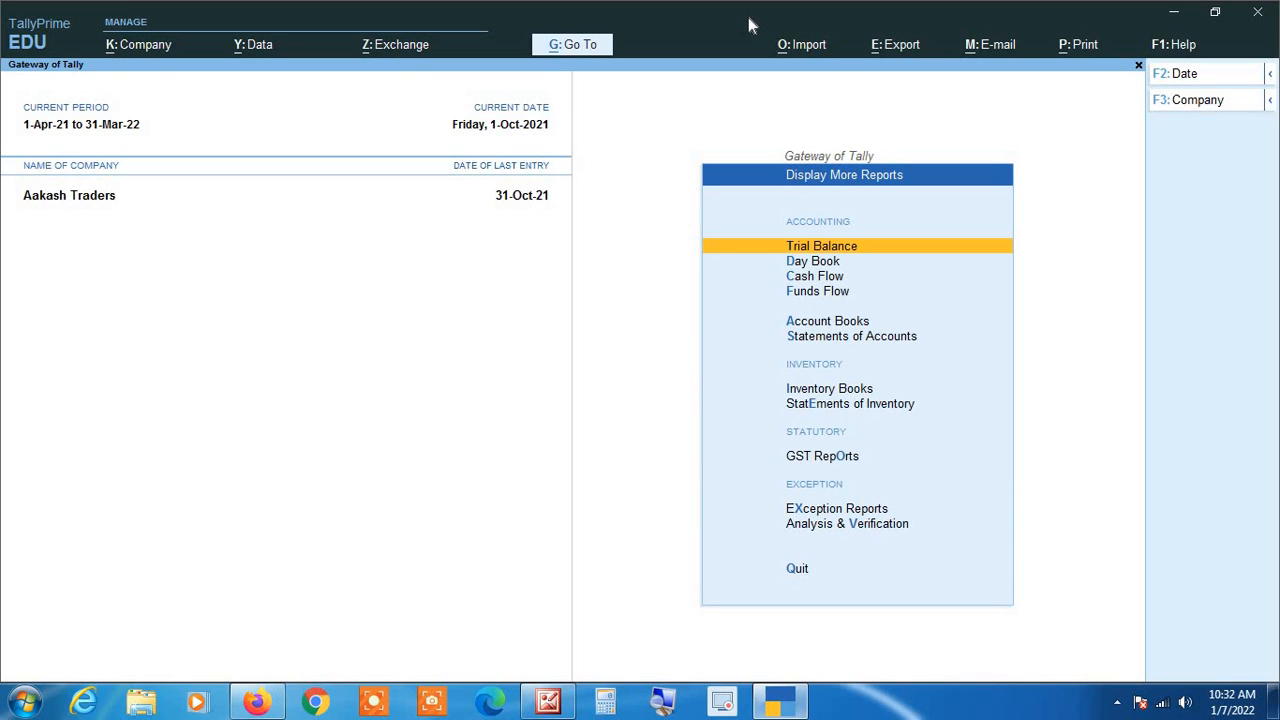
Step: Open the ledger of Sanjay Kirana Store from the Account Books reports
{"action": "key", "text": "Down"}
{"action": "key", "text": "Down"}
{"action": "key", "text": "Down"}
{"action": "key", "text": "Down"}
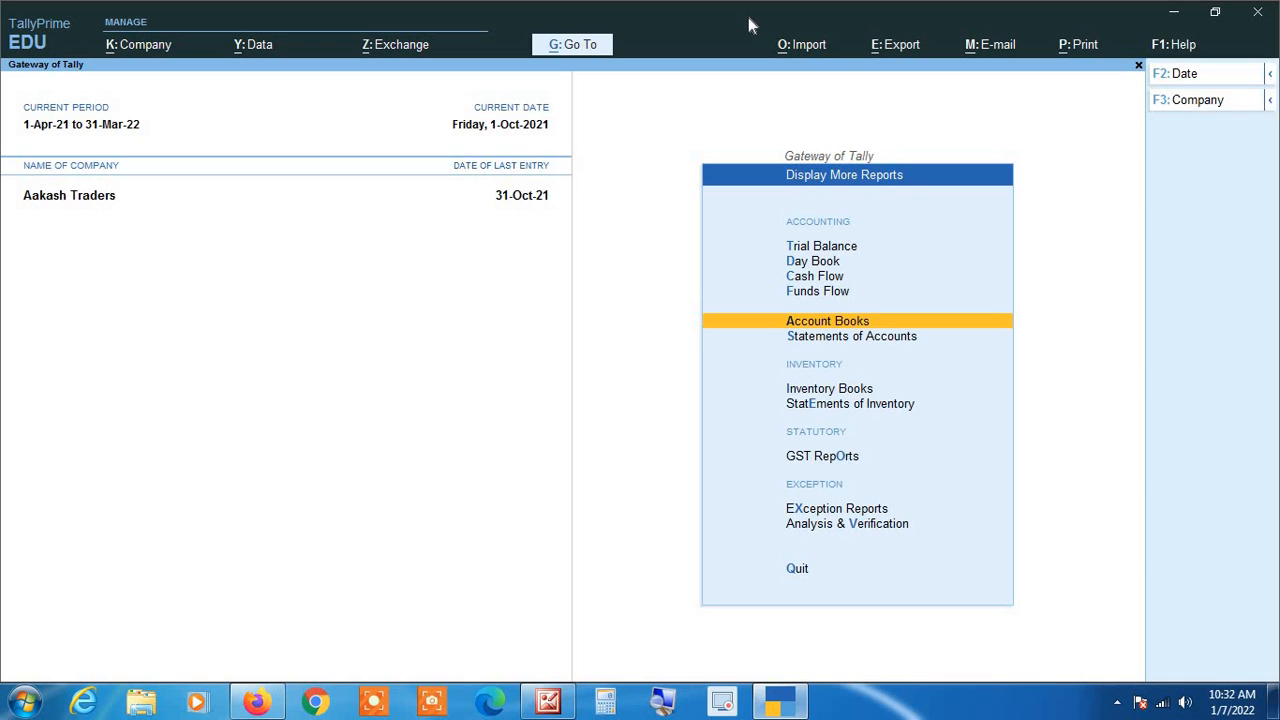
{"action": "key", "text": "Return"}
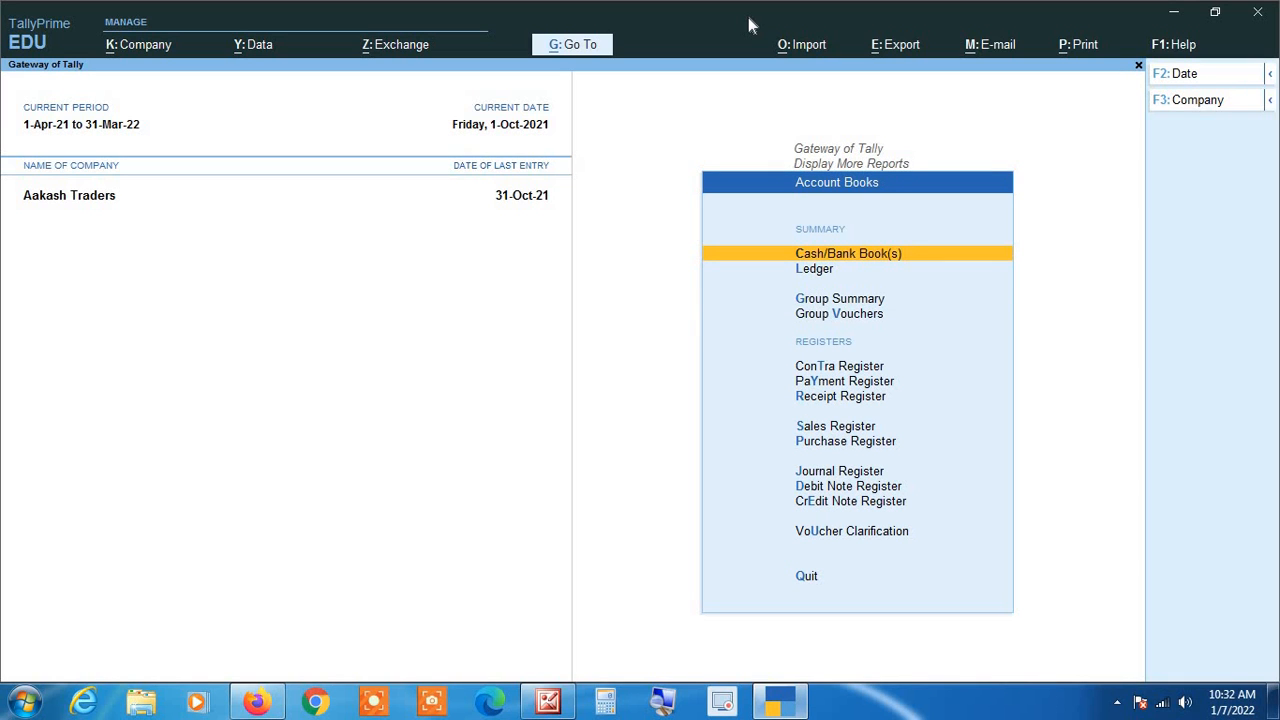
{"action": "key", "text": "Down"}
{"action": "key", "text": "Return"}
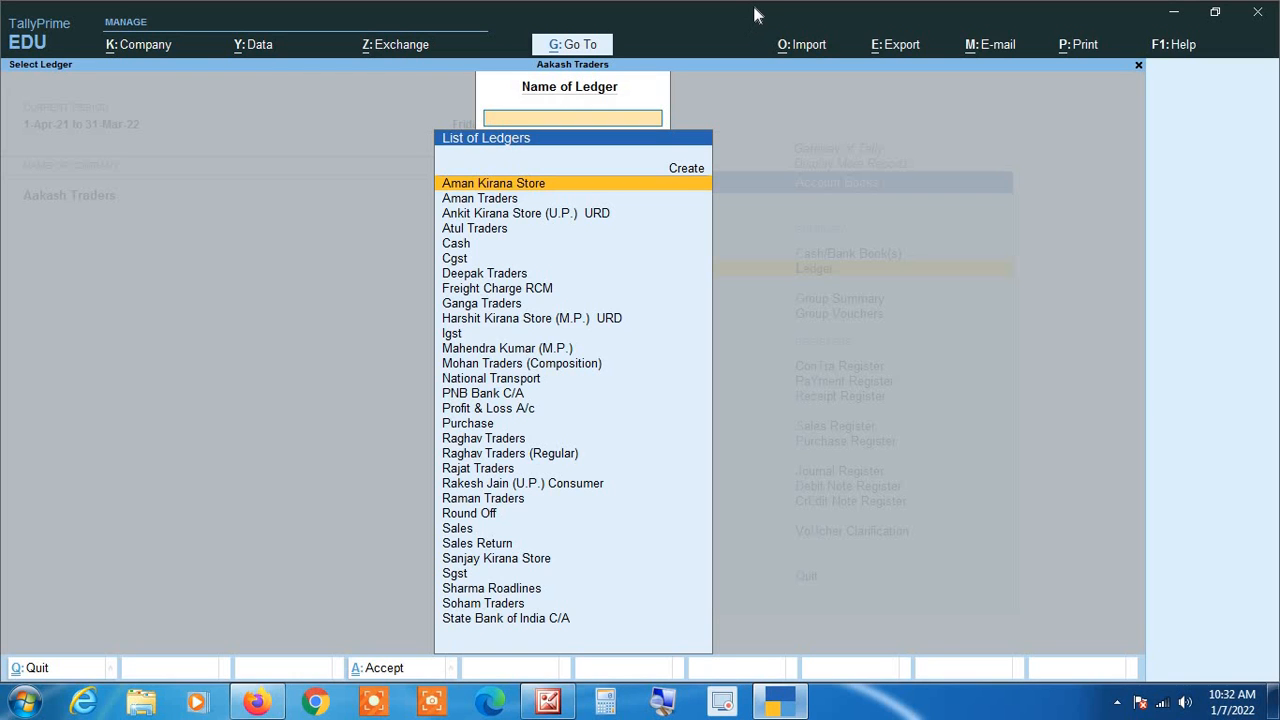
{"action": "type", "text": "Sanj"}
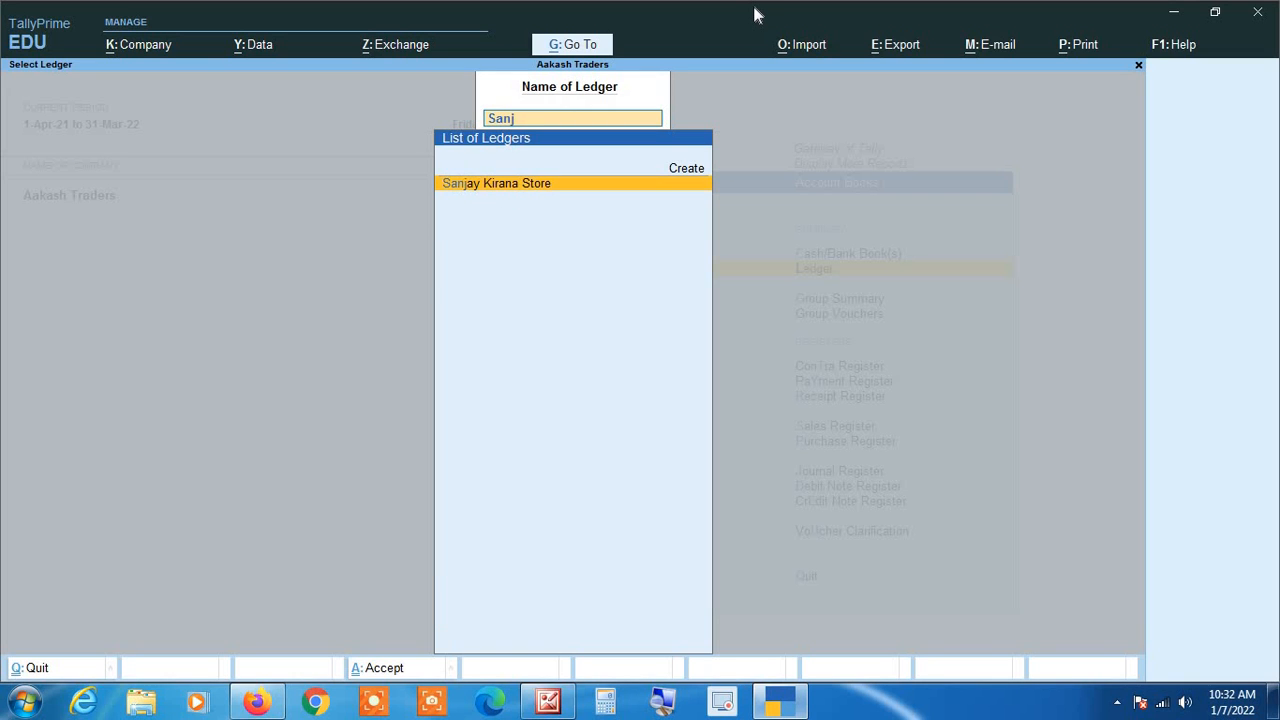
{"action": "key", "text": "Return"}
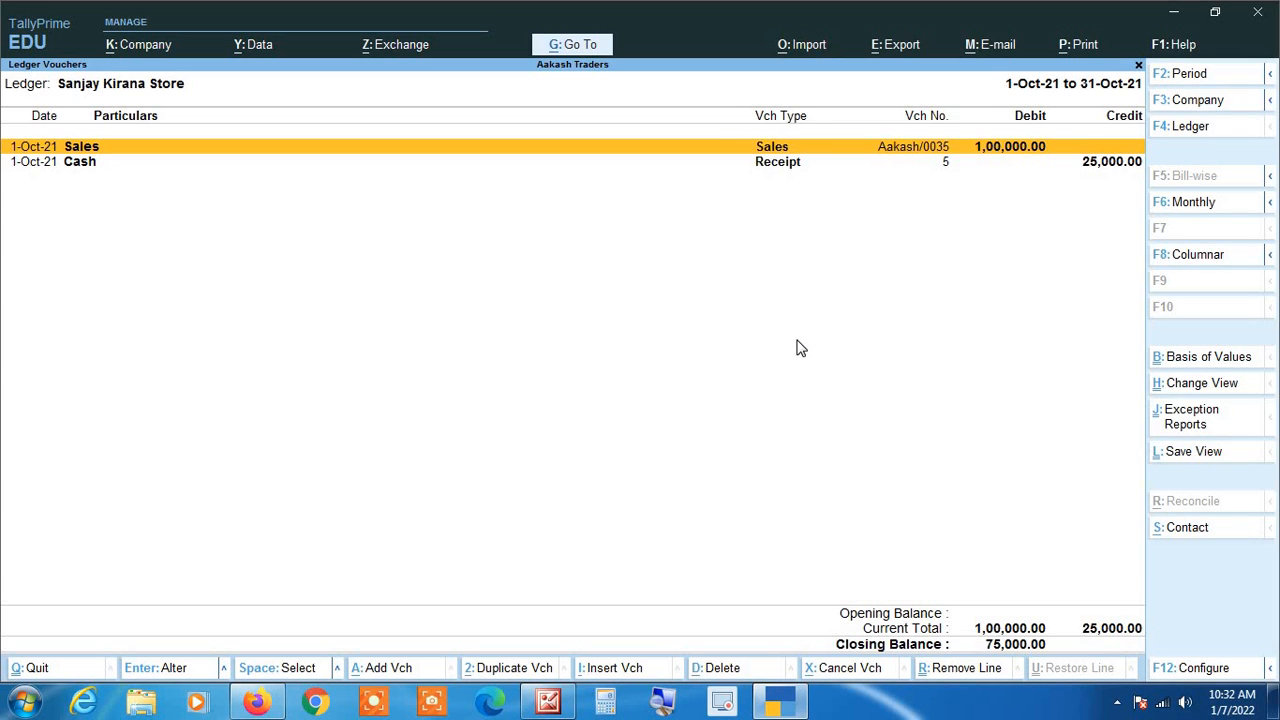
Step: Examine the sales and cash receipt entries in the Sanjay Kirana Store ledger, comparing their debit and credit amounts
{"action": "key", "text": "Down"}
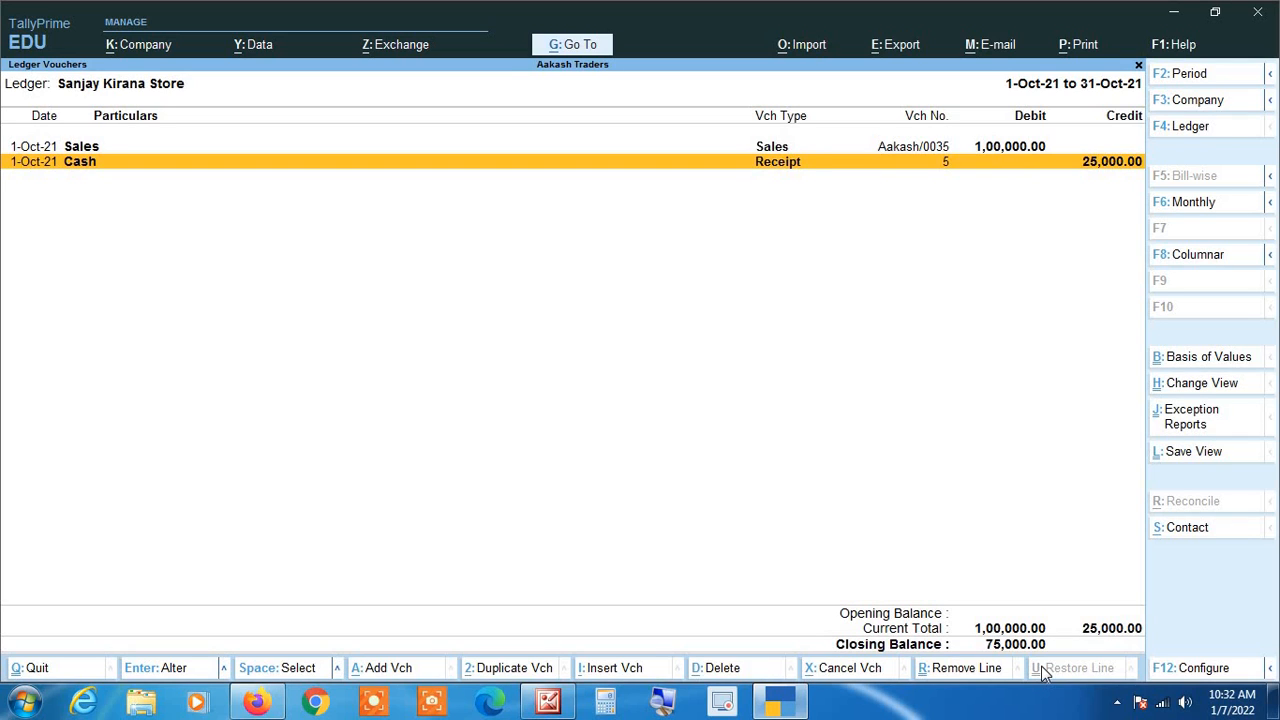
{"action": "key", "text": "Up"}
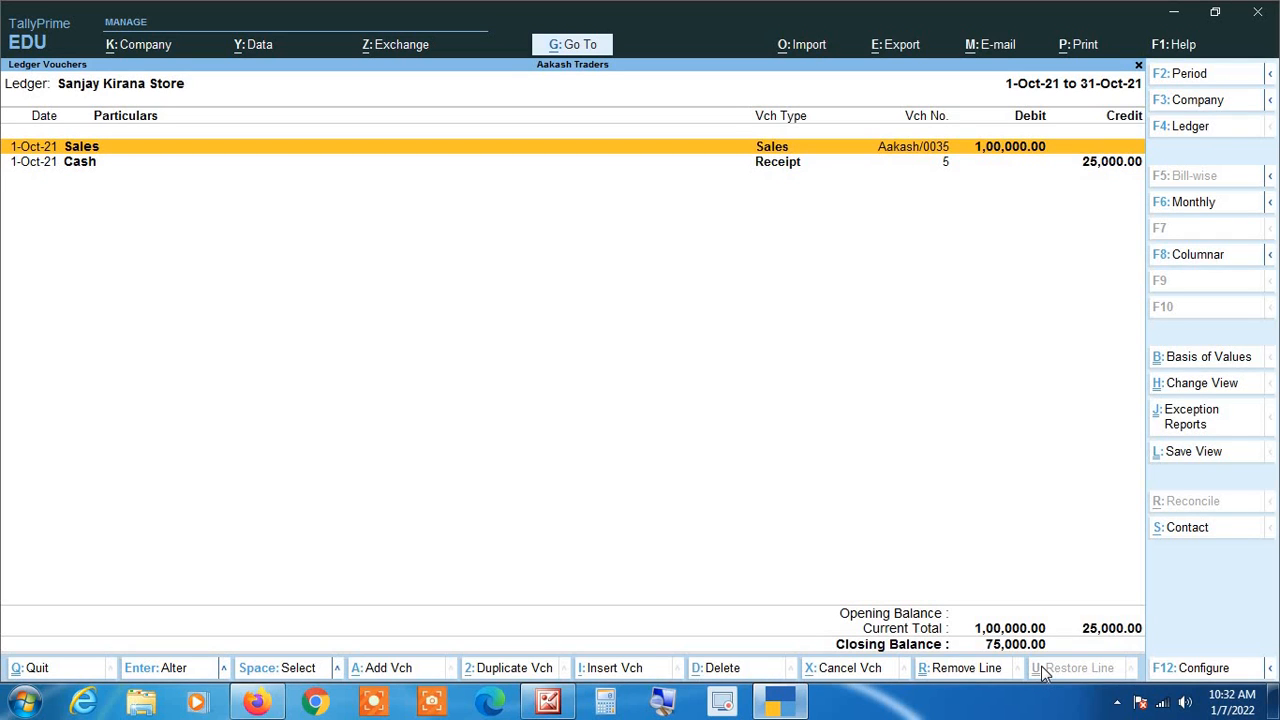
{"action": "key", "text": "Down"}
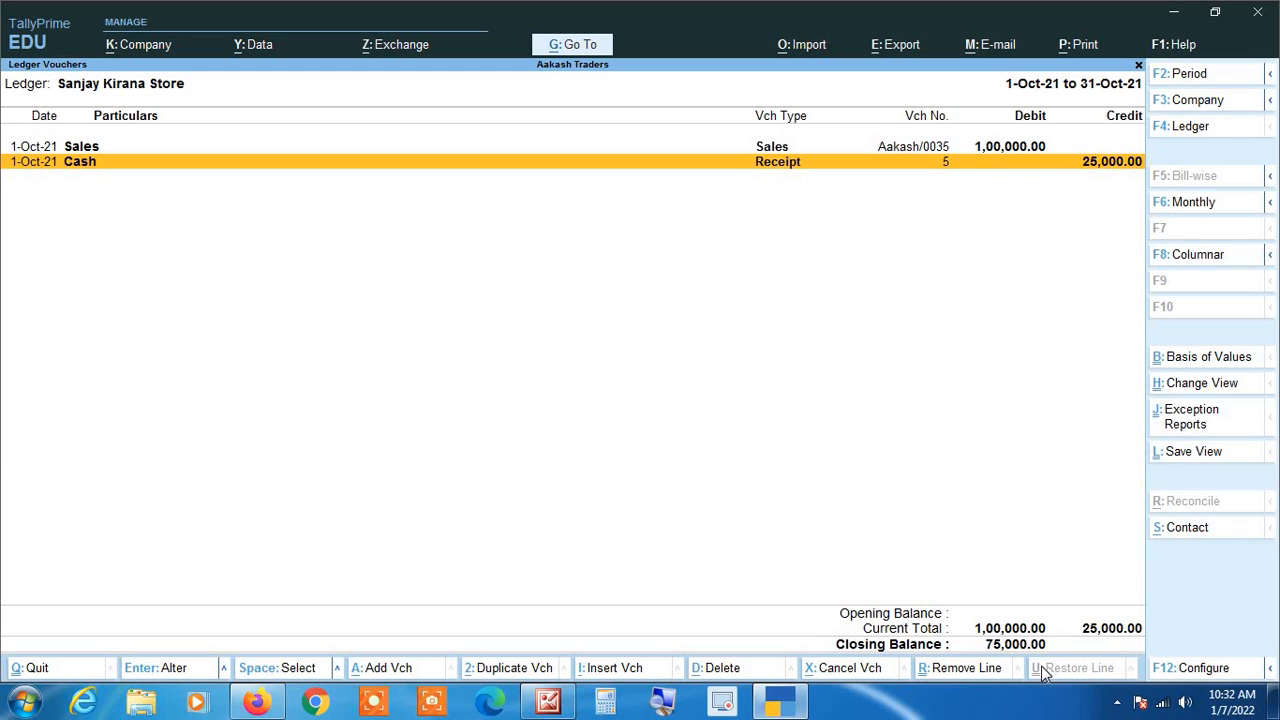
{"action": "key", "text": "Up"}
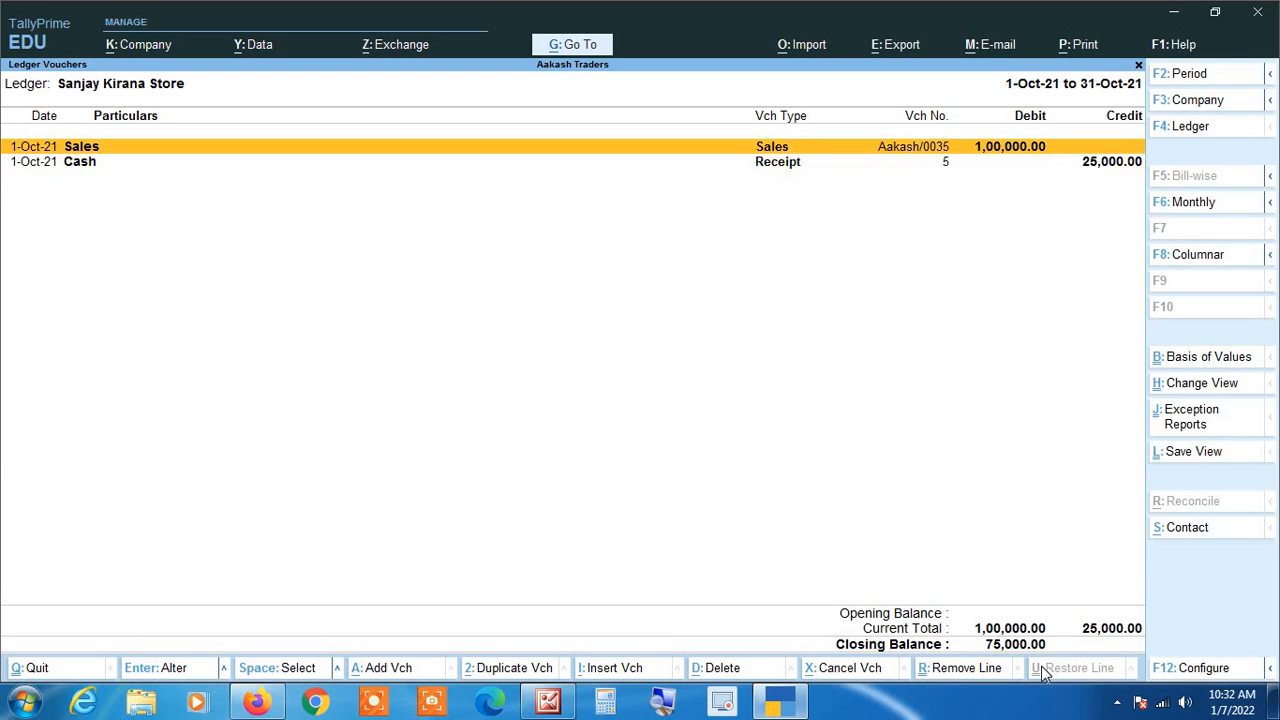
{"action": "key", "text": "Down"}
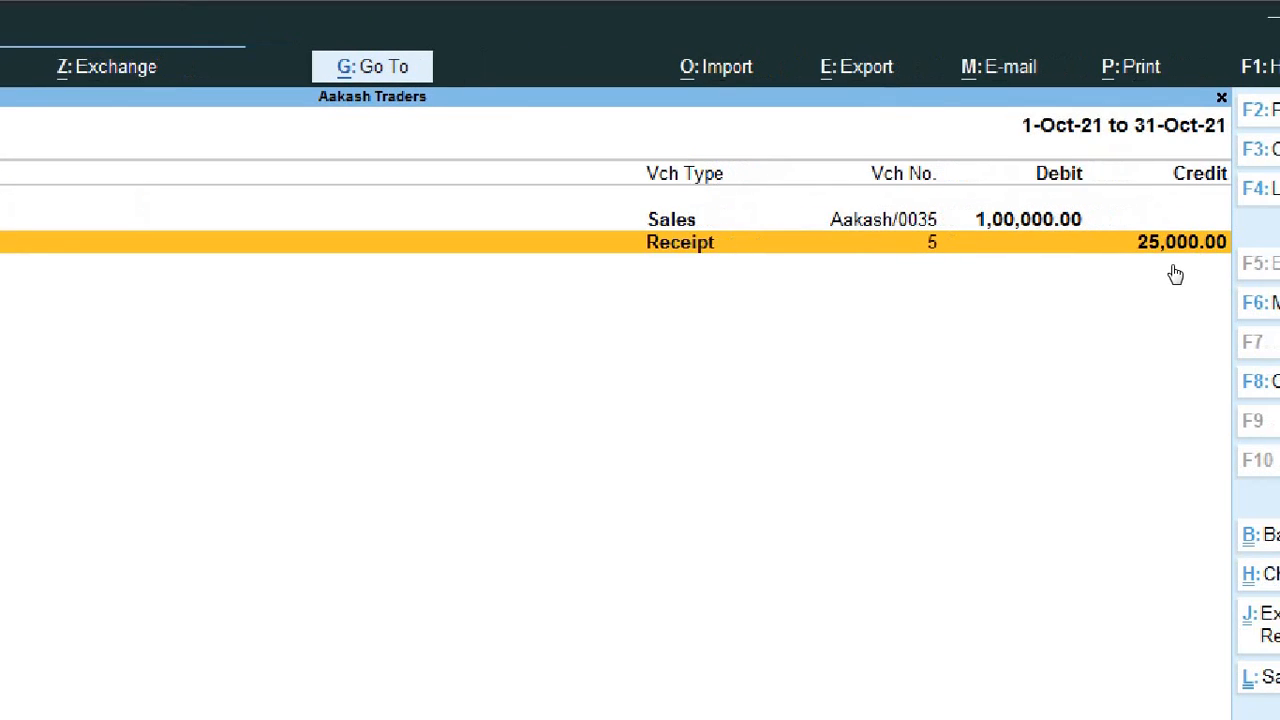
{"action": "key", "text": "Up"}
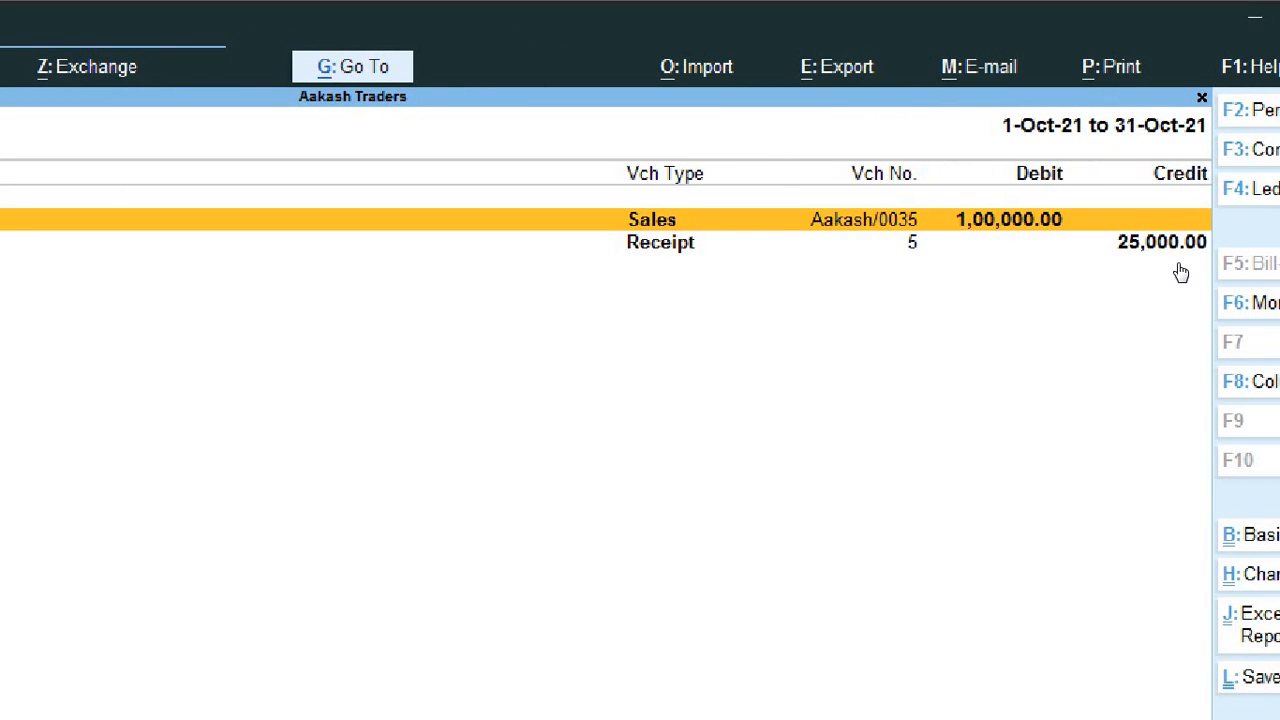
{"action": "key", "text": "Down"}
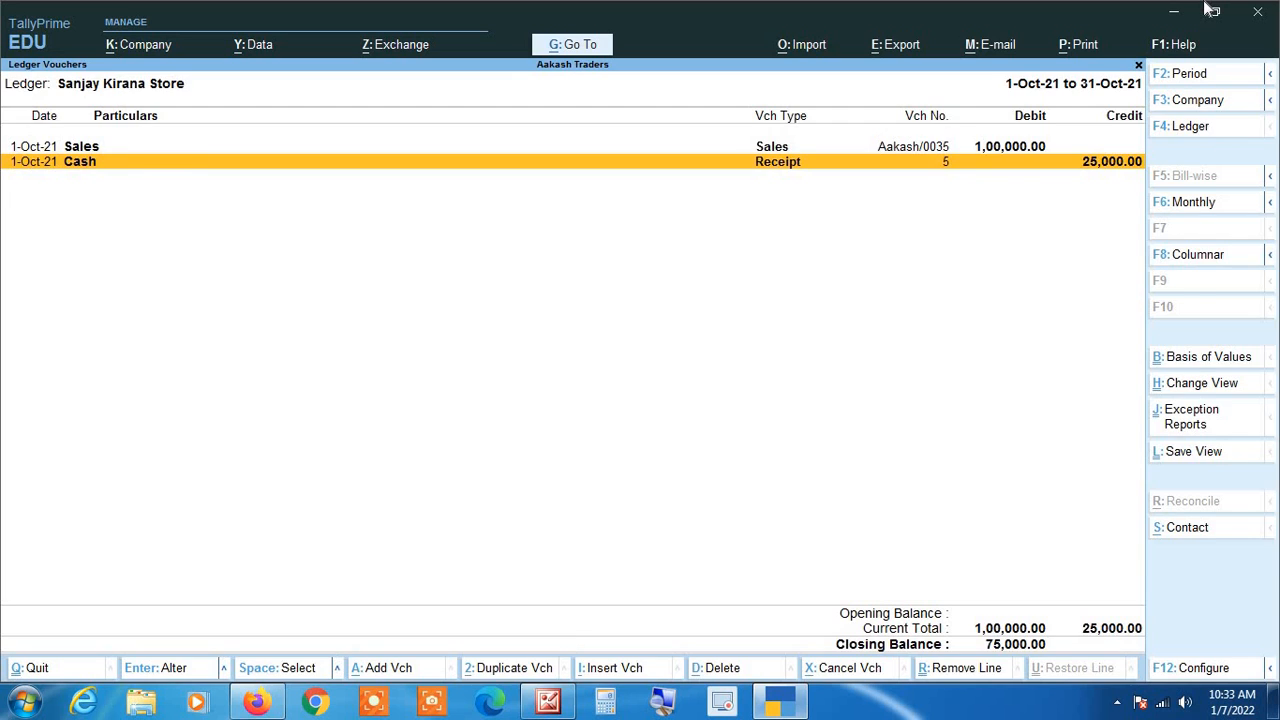
Step: Open the cash receipt voucher from the ledger and show its print preview
{"action": "key", "text": "Return"}
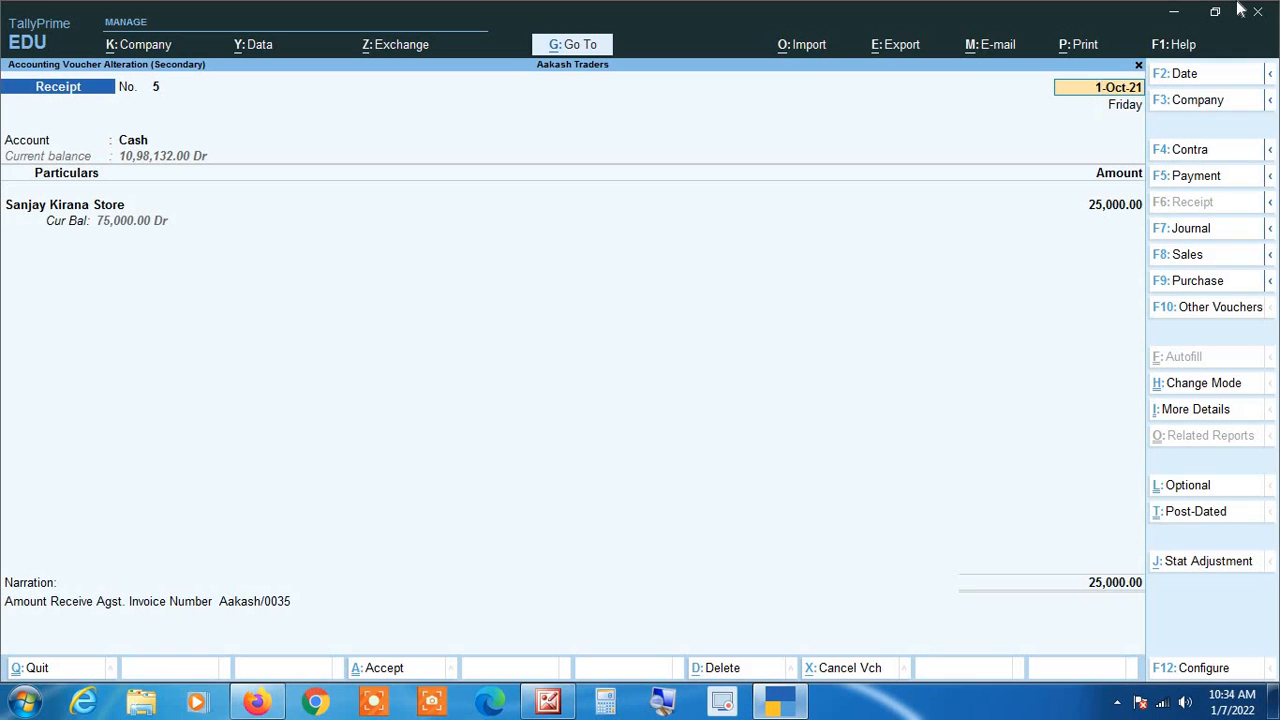
{"action": "key", "text": "ctrl"}
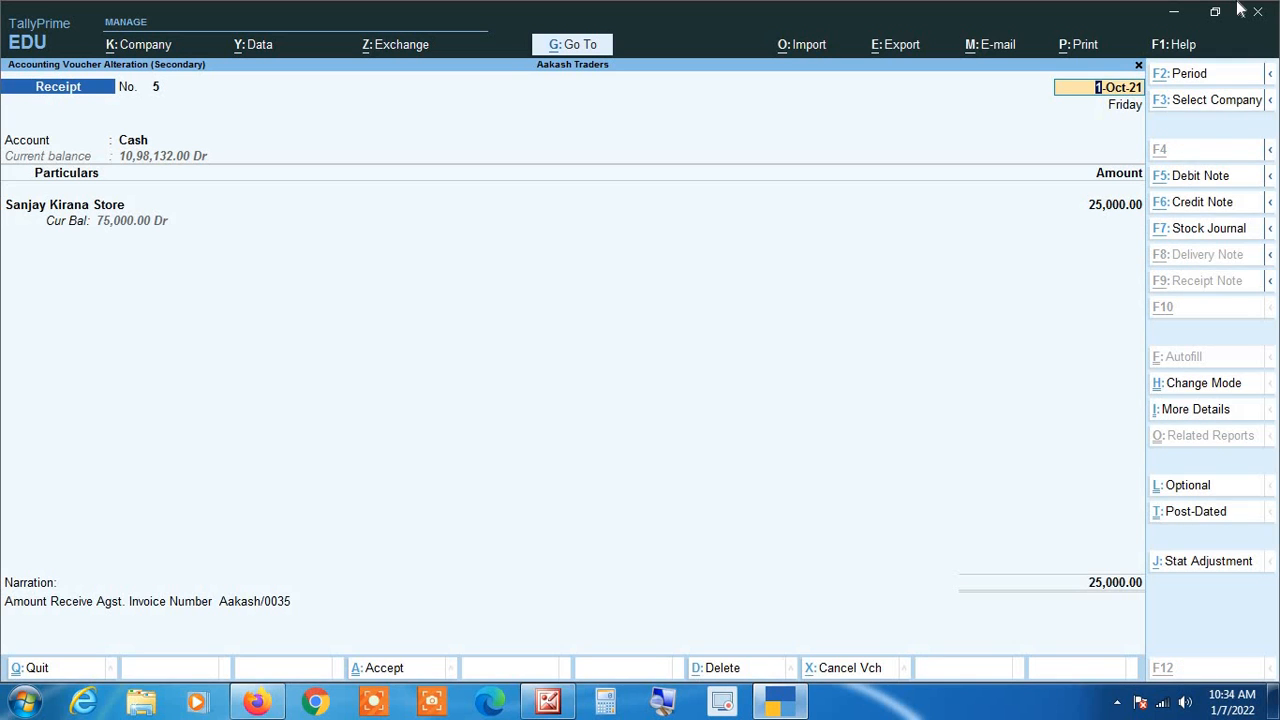
{"action": "key", "text": "alt+p"}
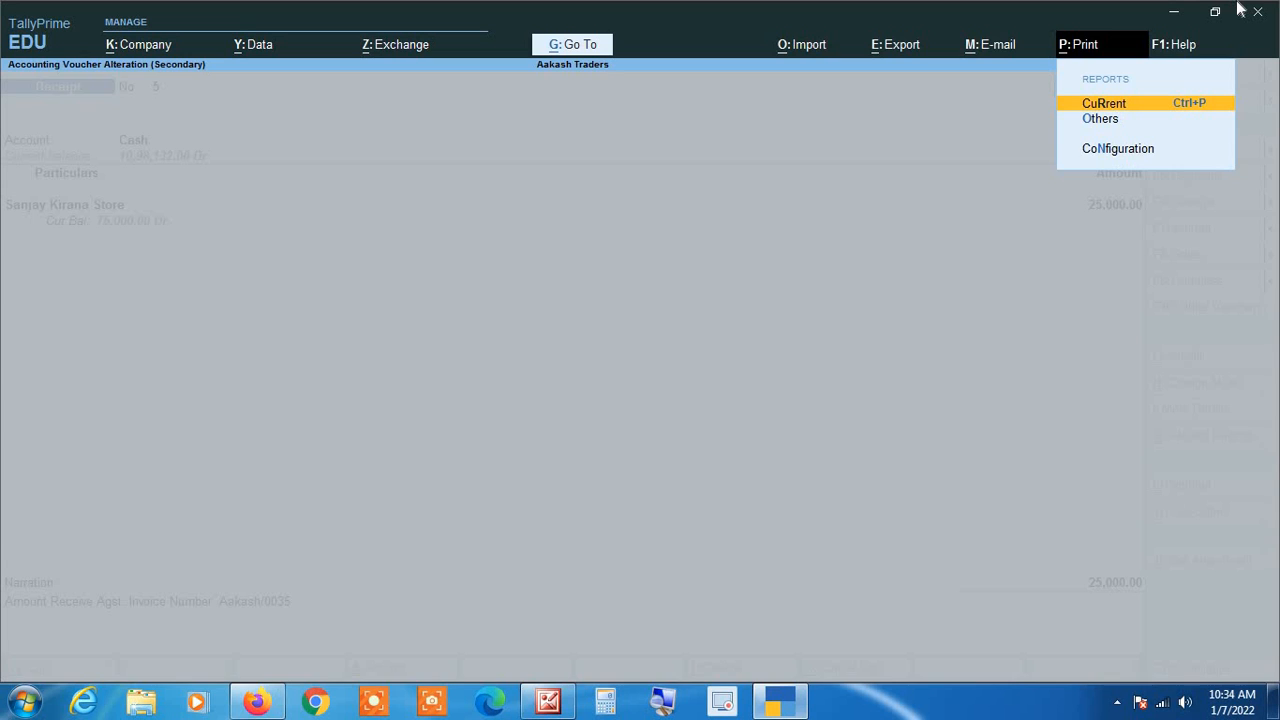
{"action": "key", "text": "Return"}
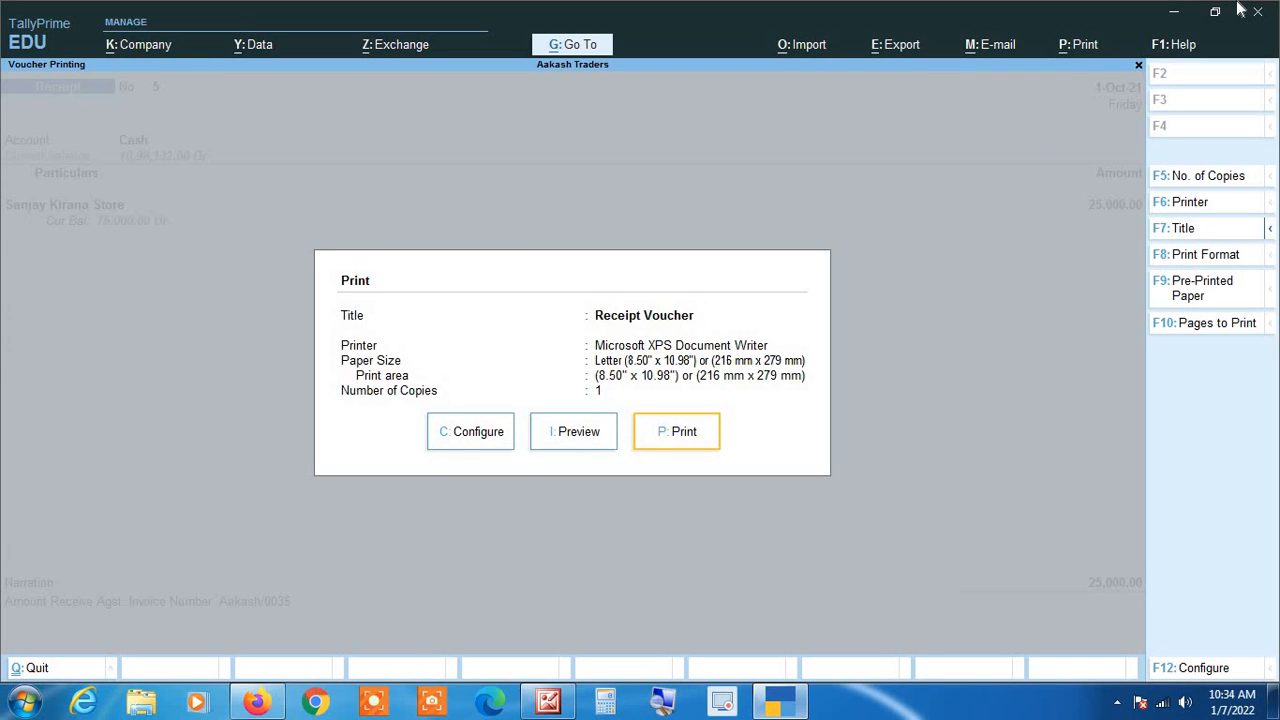
{"action": "key", "text": "Left"}
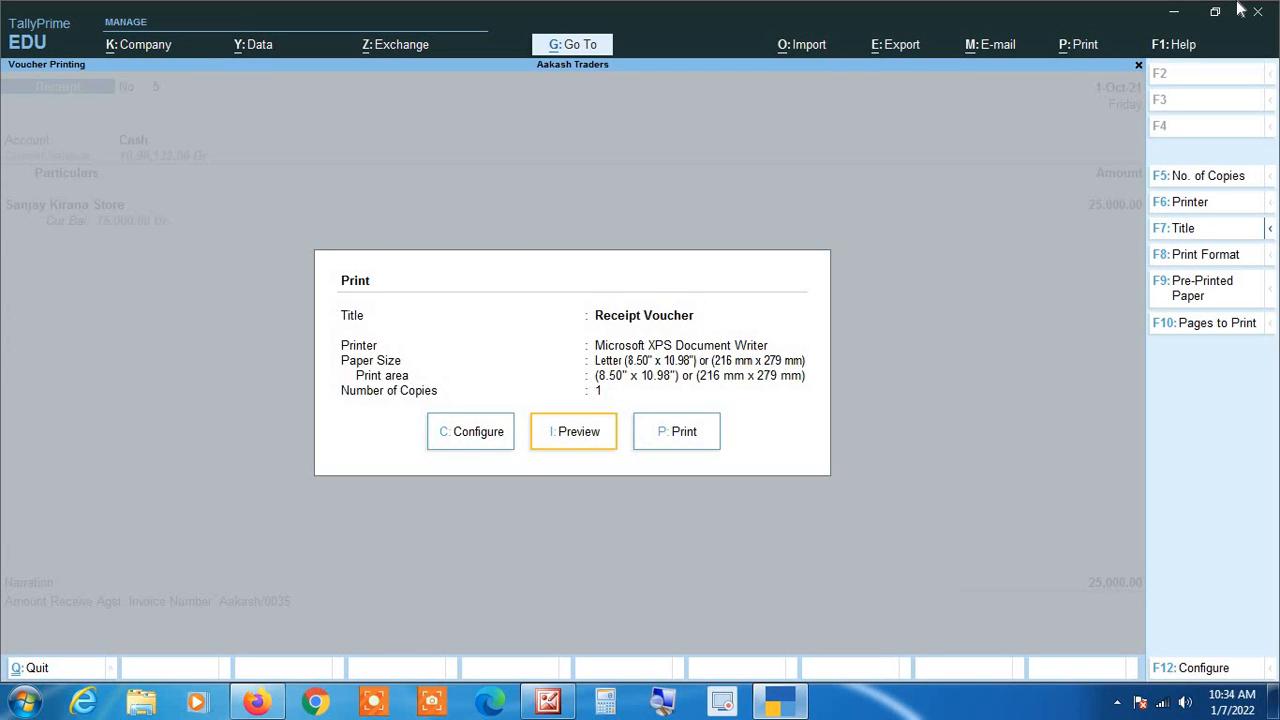
{"action": "key", "text": "Return"}
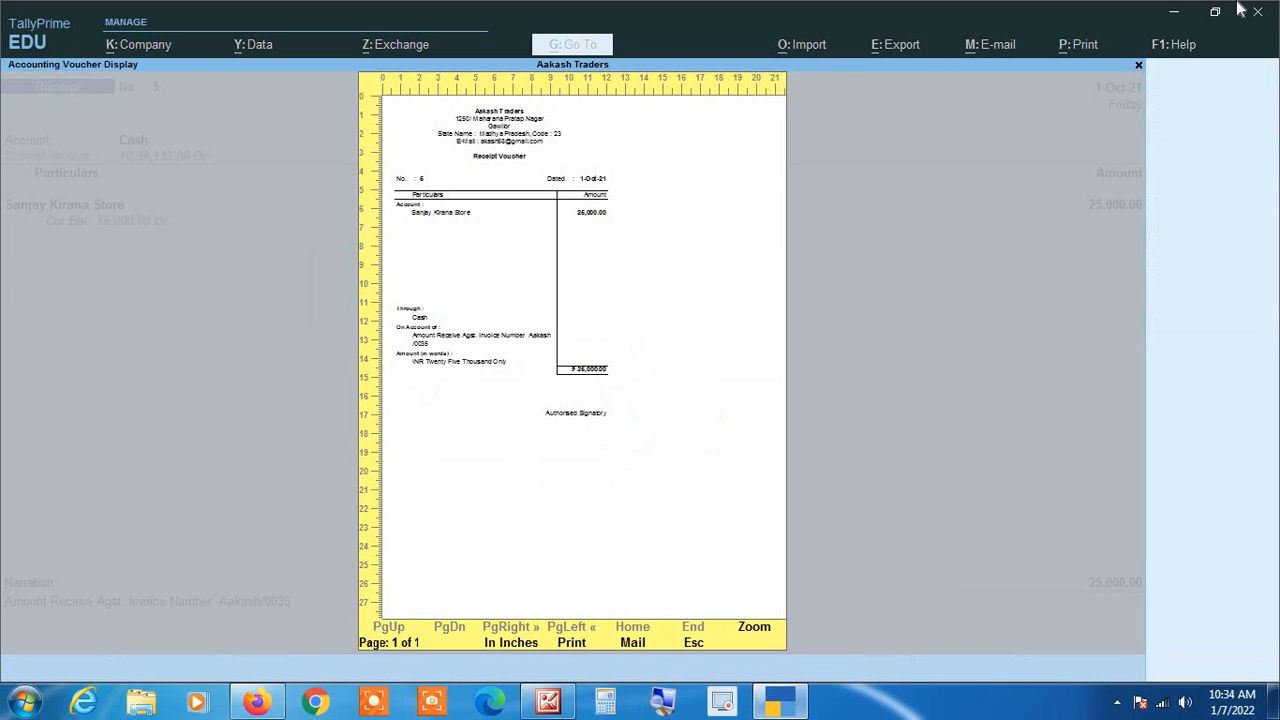
Step: Enlarge the receipt voucher preview, read it from the party details down to the signatory line, and return to the full-page view
{"action": "key", "text": "Return"}
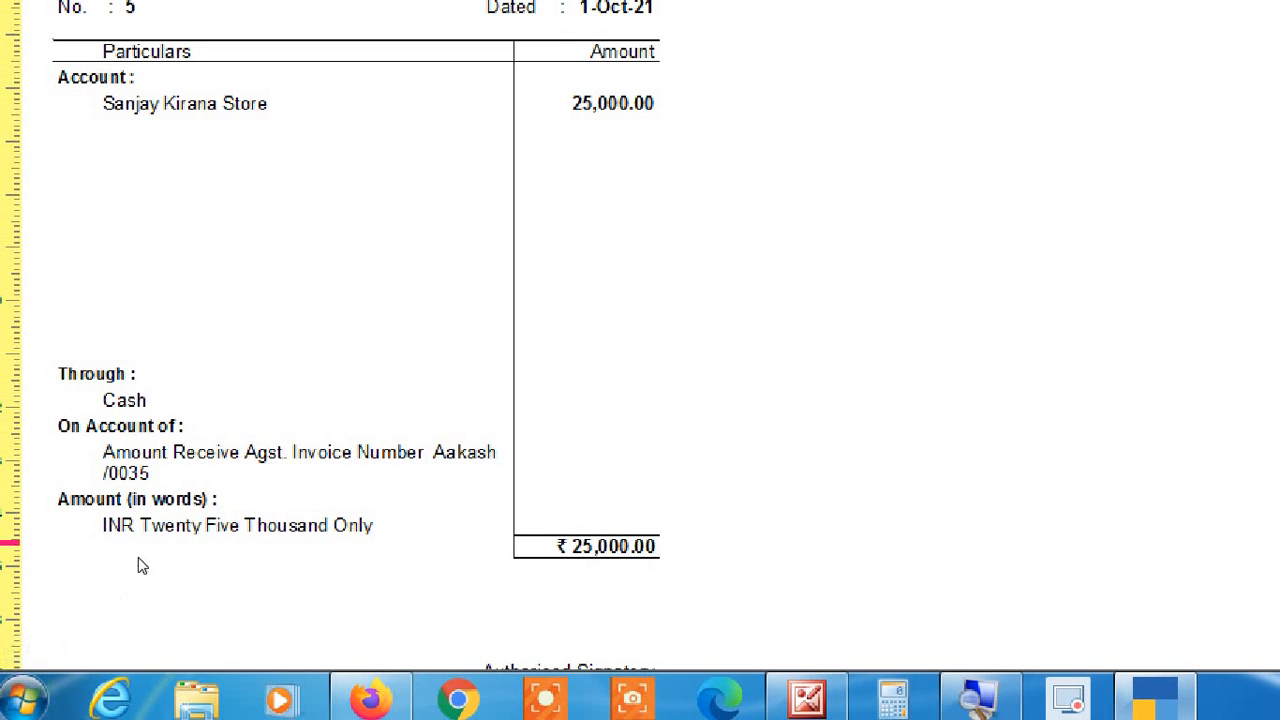
{"action": "scroll", "coordinate": [582, 355], "scroll_direction": "down", "scroll_amount": 3}
{"action": "scroll", "coordinate": [585, 358], "scroll_direction": "down", "scroll_amount": 3}
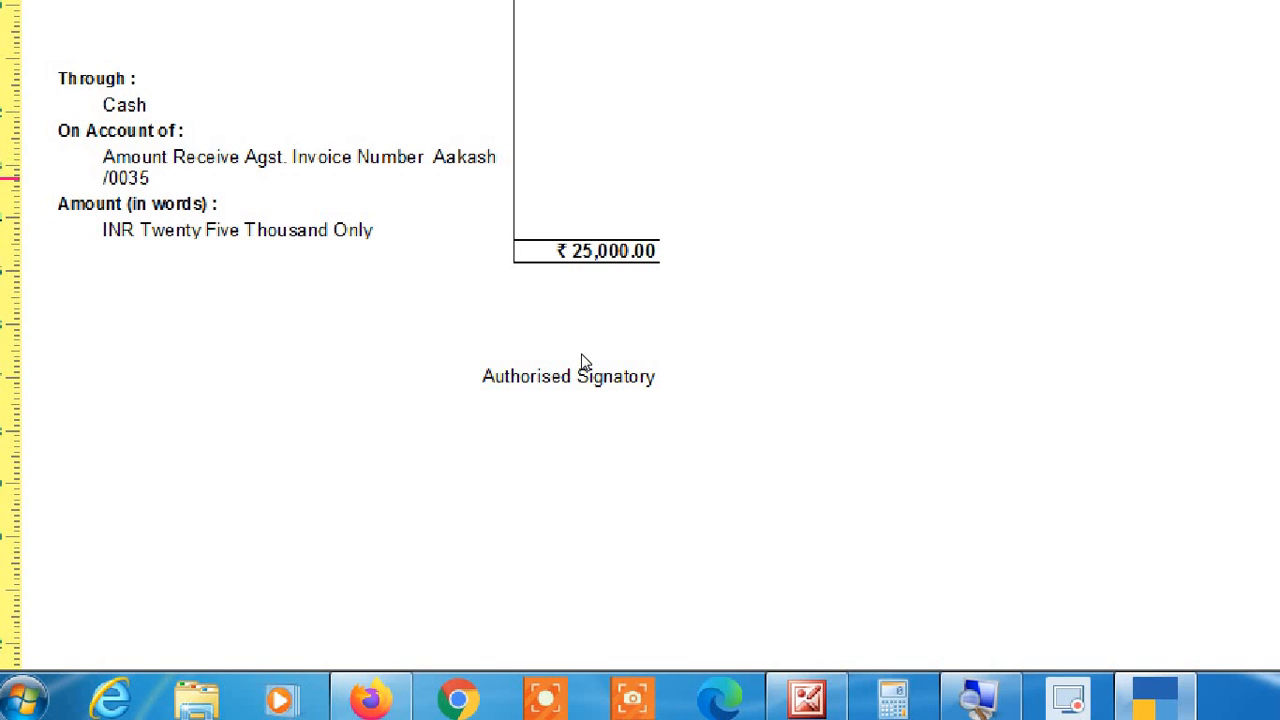
{"action": "scroll", "coordinate": [585, 362], "scroll_direction": "up", "scroll_amount": 6}
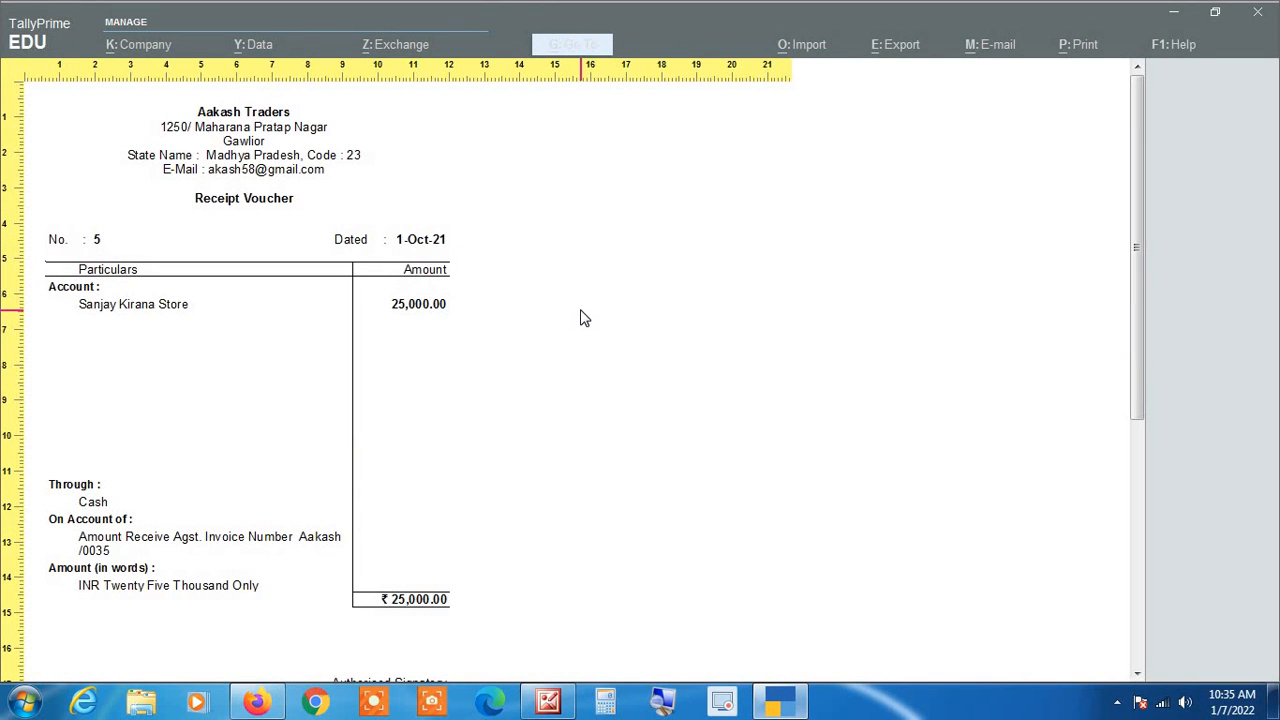
{"action": "left_click", "coordinate": [585, 318]}
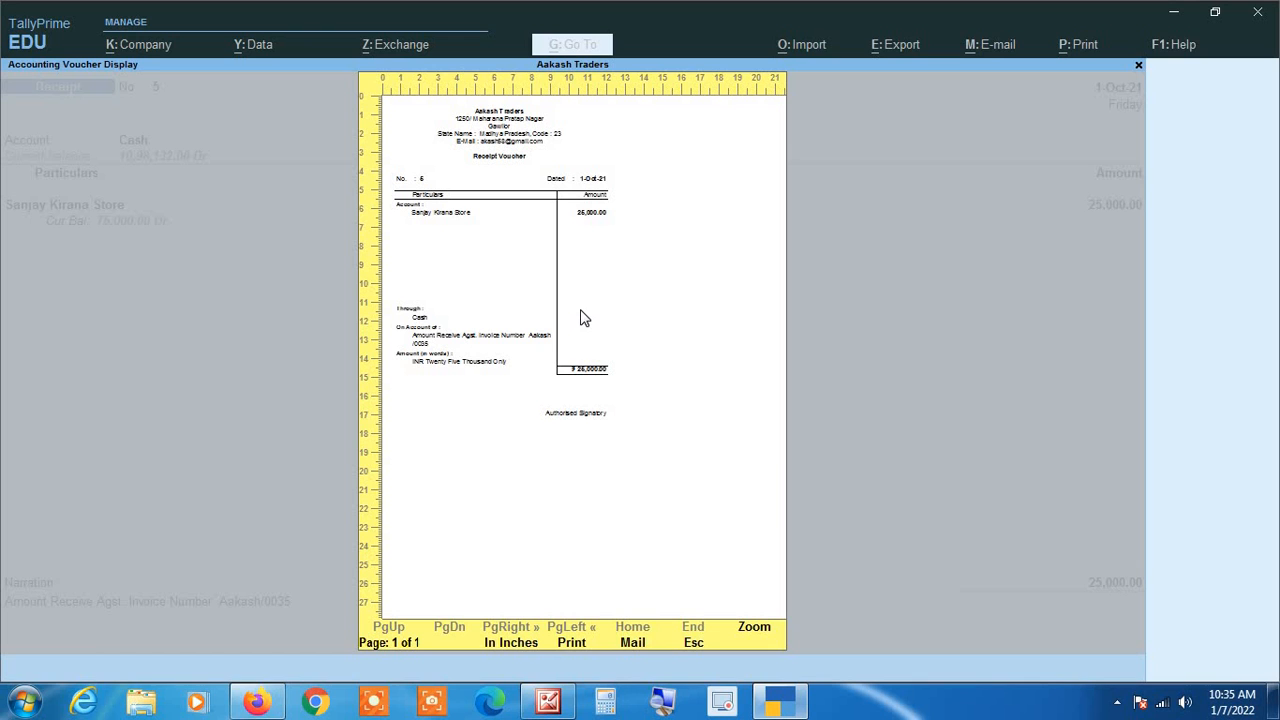
Step: Close the print preview and quit the receipt voucher without saving, returning to the ledger
{"action": "key", "text": "Escape"}
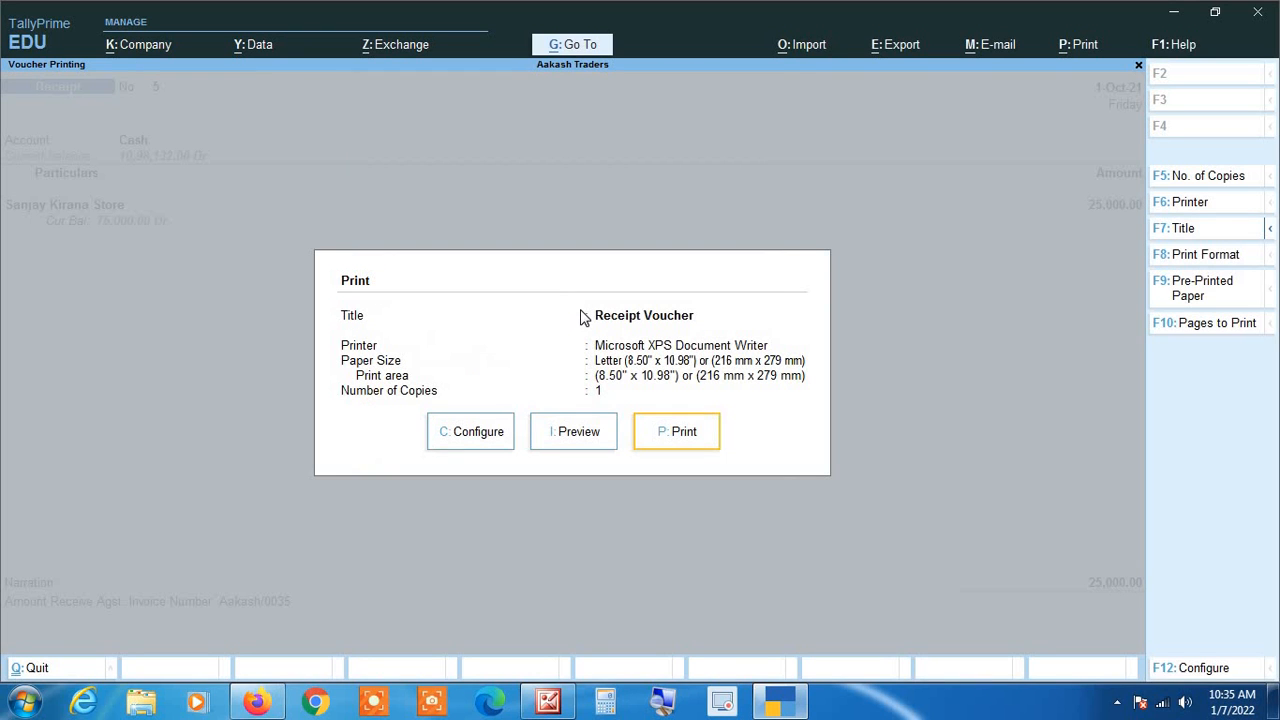
{"action": "key", "text": "Escape"}
{"action": "key", "text": "BackSpace"}
{"action": "key", "text": "Escape"}
{"action": "key", "text": "y"}
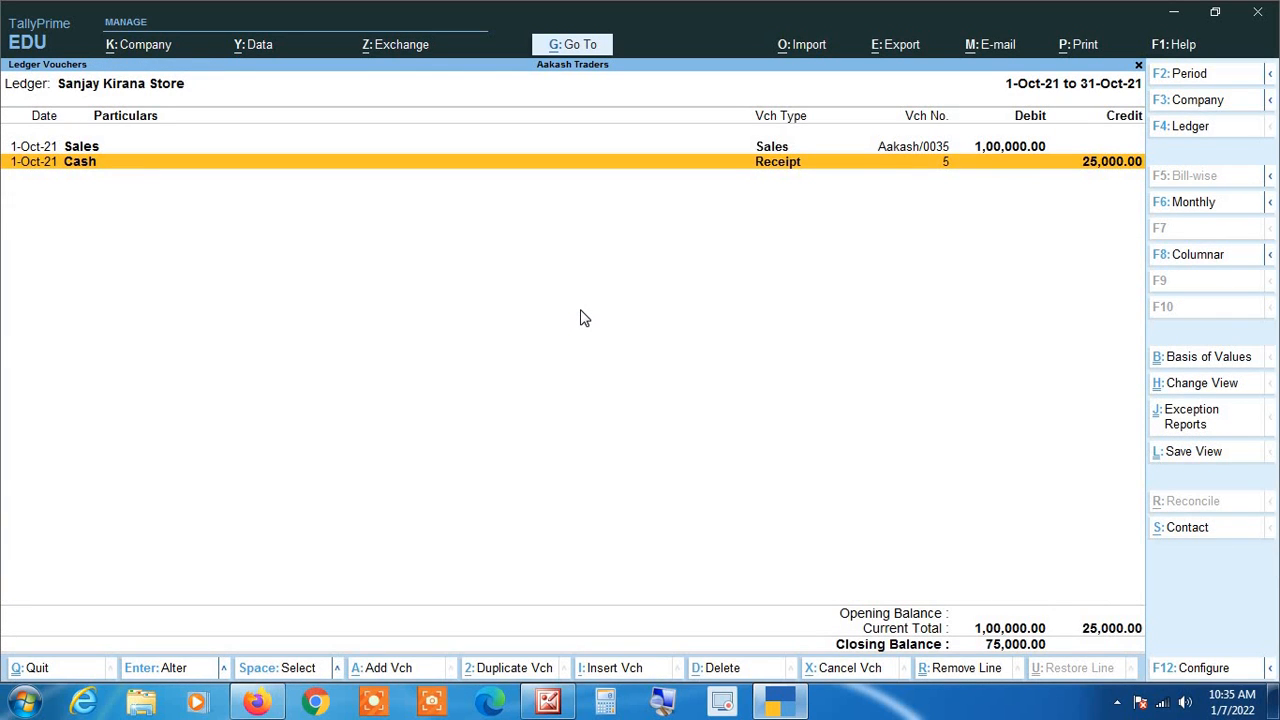
Step: Switch the ledger report from Sanjay Kirana Store to Aman Kirana Store
{"action": "key", "text": "Escape"}
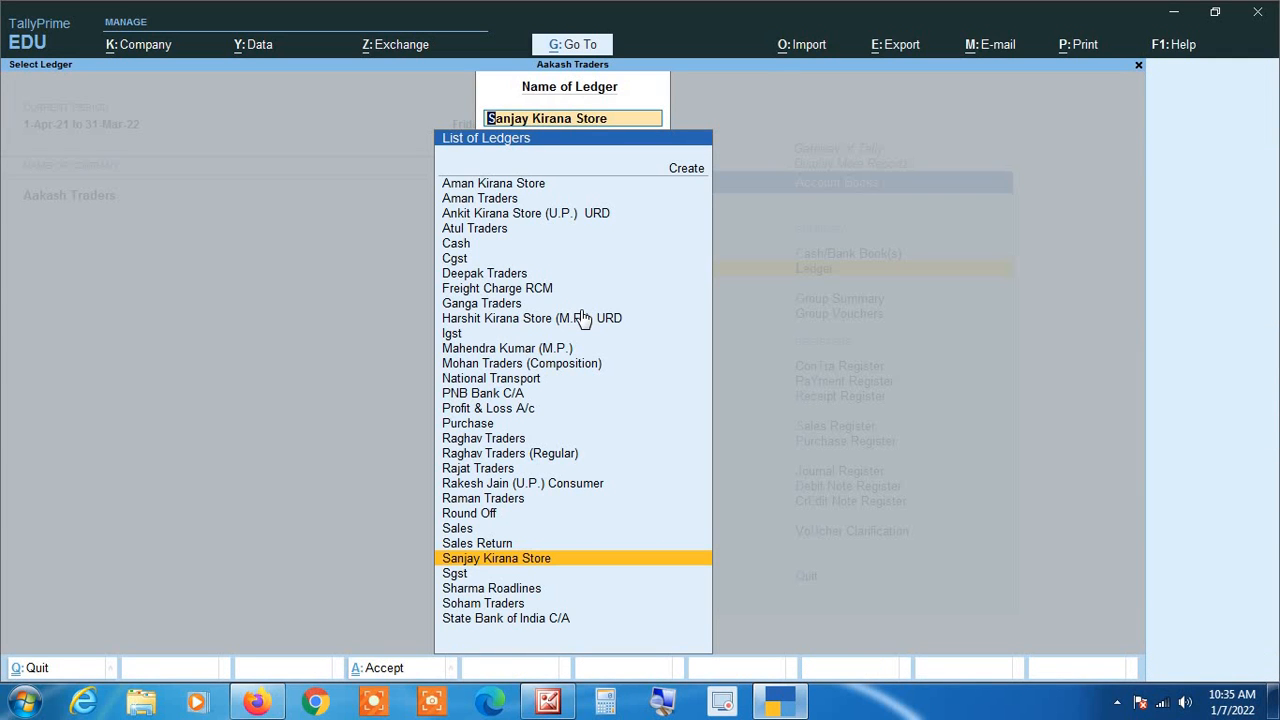
{"action": "type", "text": "Aman"}
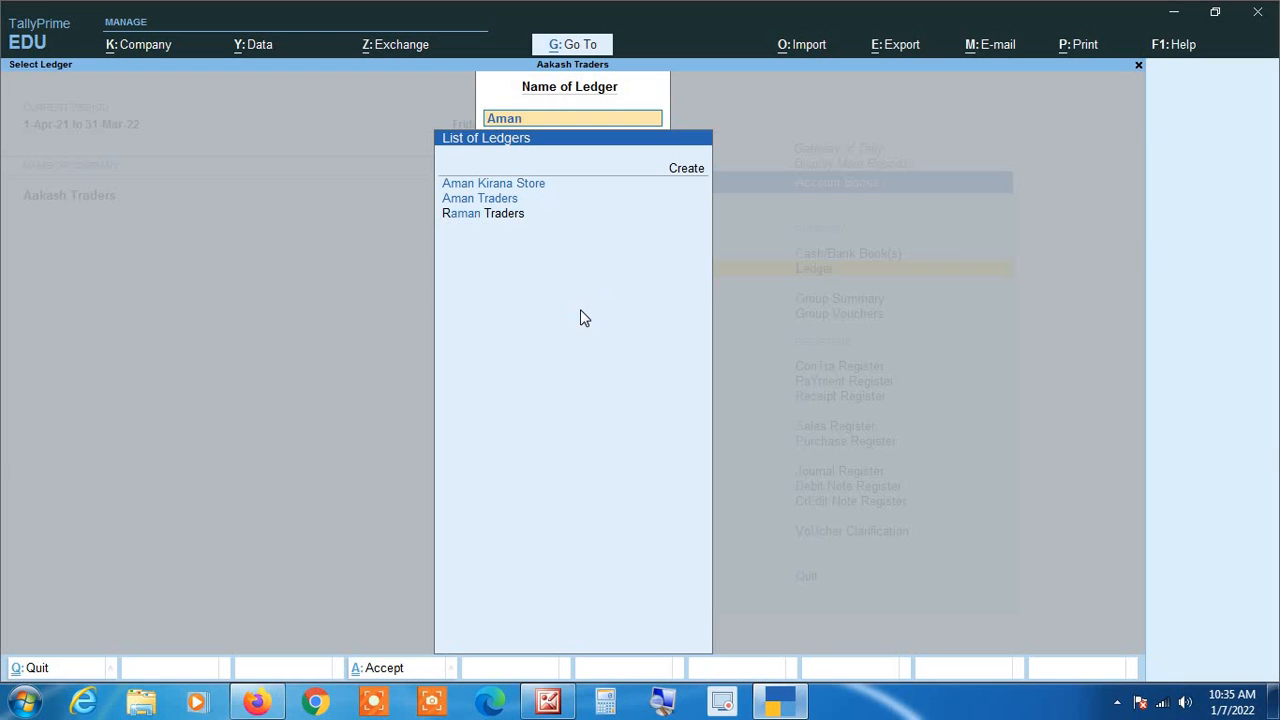
{"action": "key", "text": "Down"}
{"action": "key", "text": "Down"}
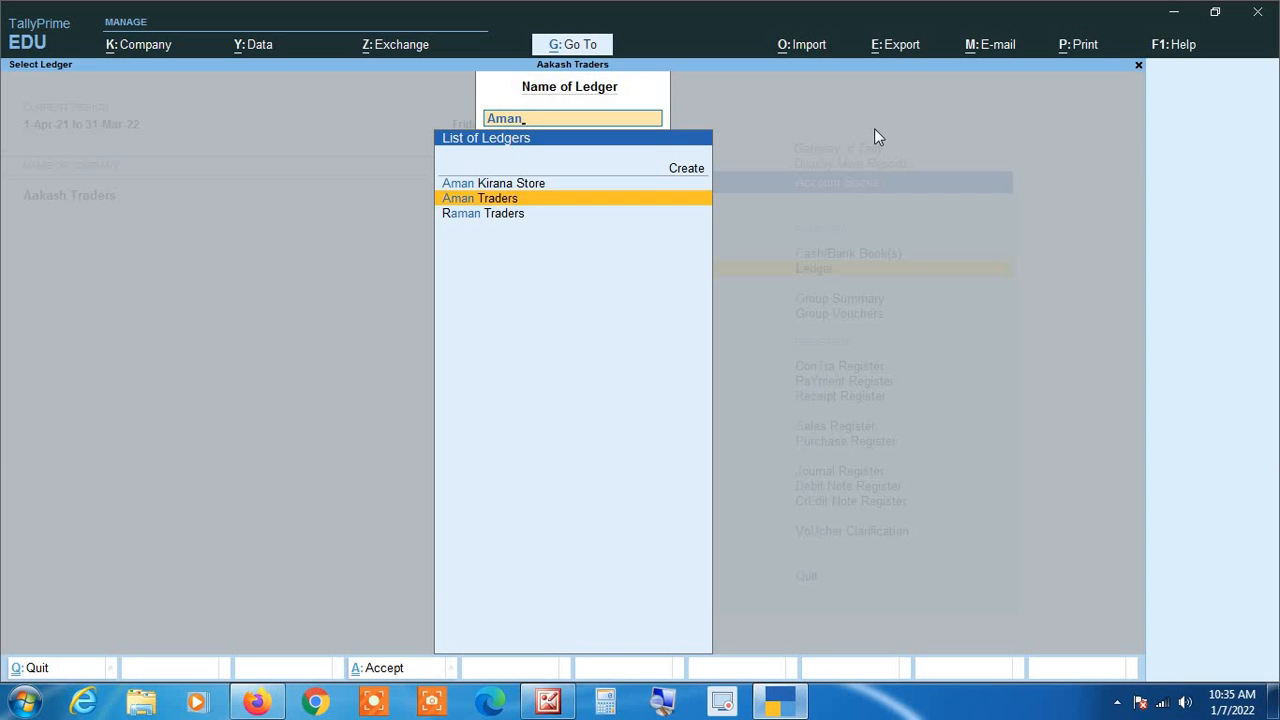
{"action": "key", "text": "Up"}
{"action": "key", "text": "Return"}
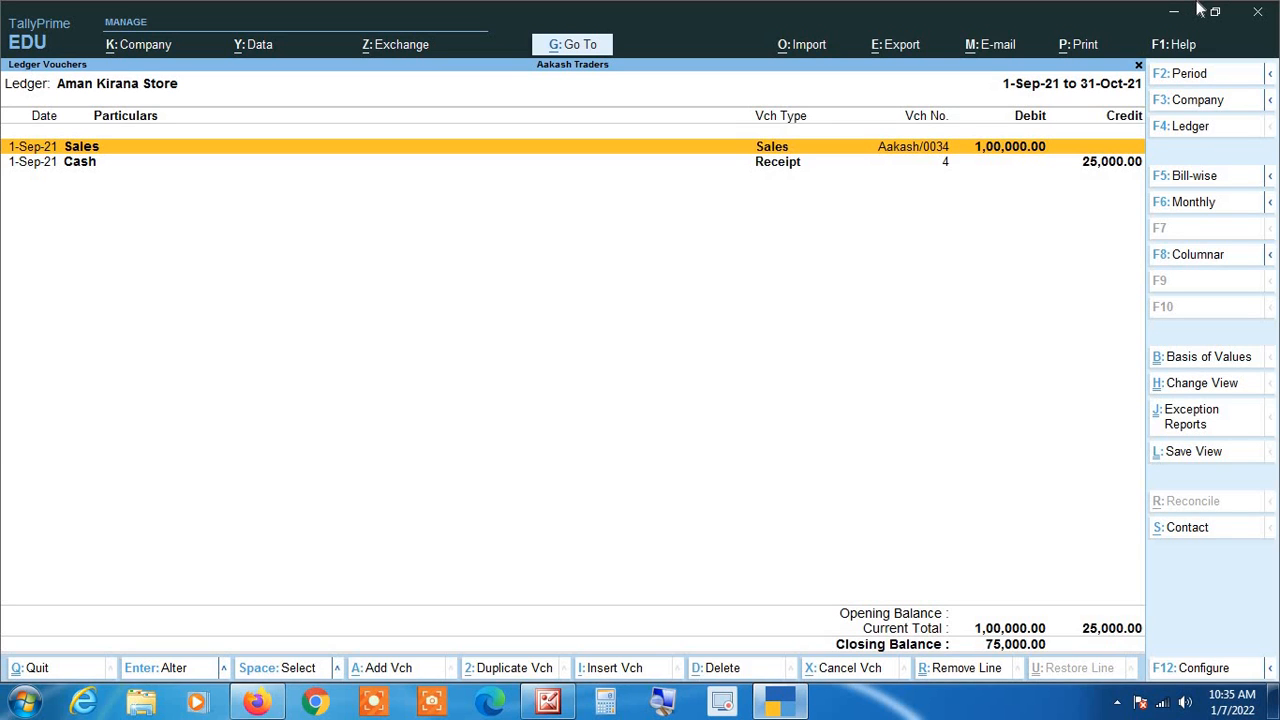
Step: Open Aman Kirana Store's sales voucher, check the bill-by-bill setting in its party ledger master, and leave the master unsaved
{"action": "key", "text": "Return"}
{"action": "key", "text": "Return"}
{"action": "key", "text": "Return"}
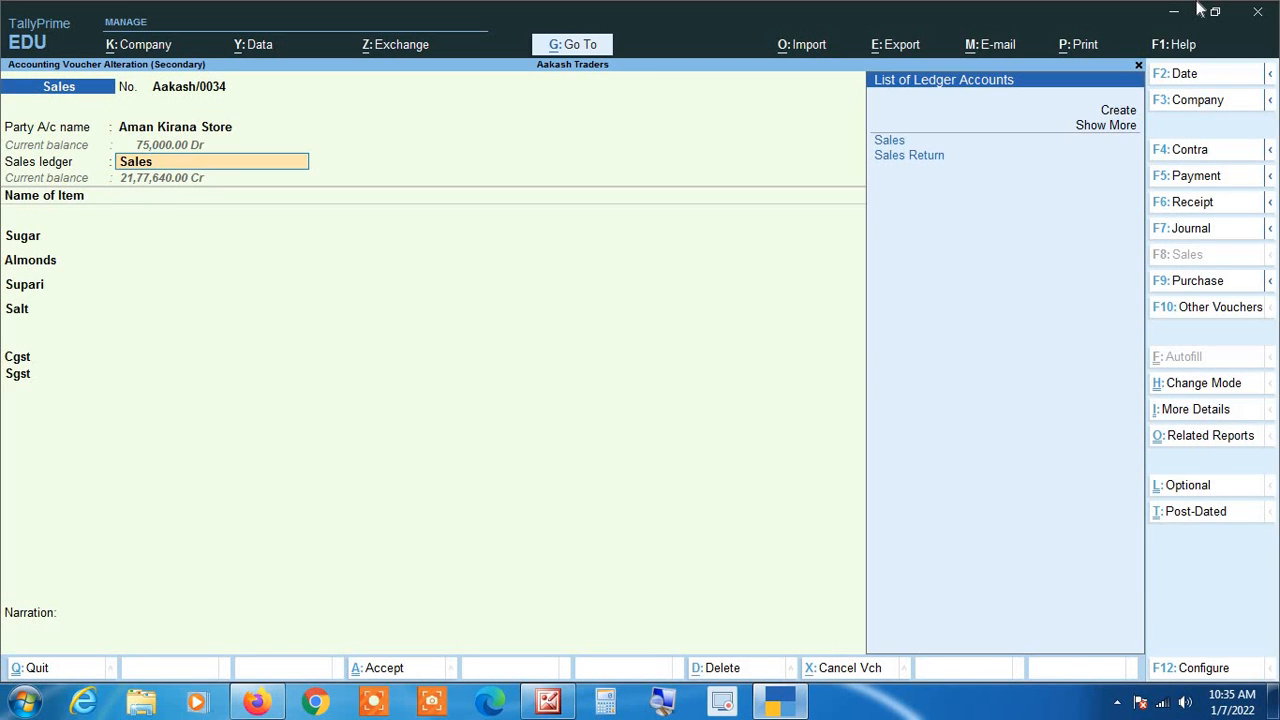
{"action": "key", "text": "BackSpace"}
{"action": "key", "text": "ctrl+Return"}
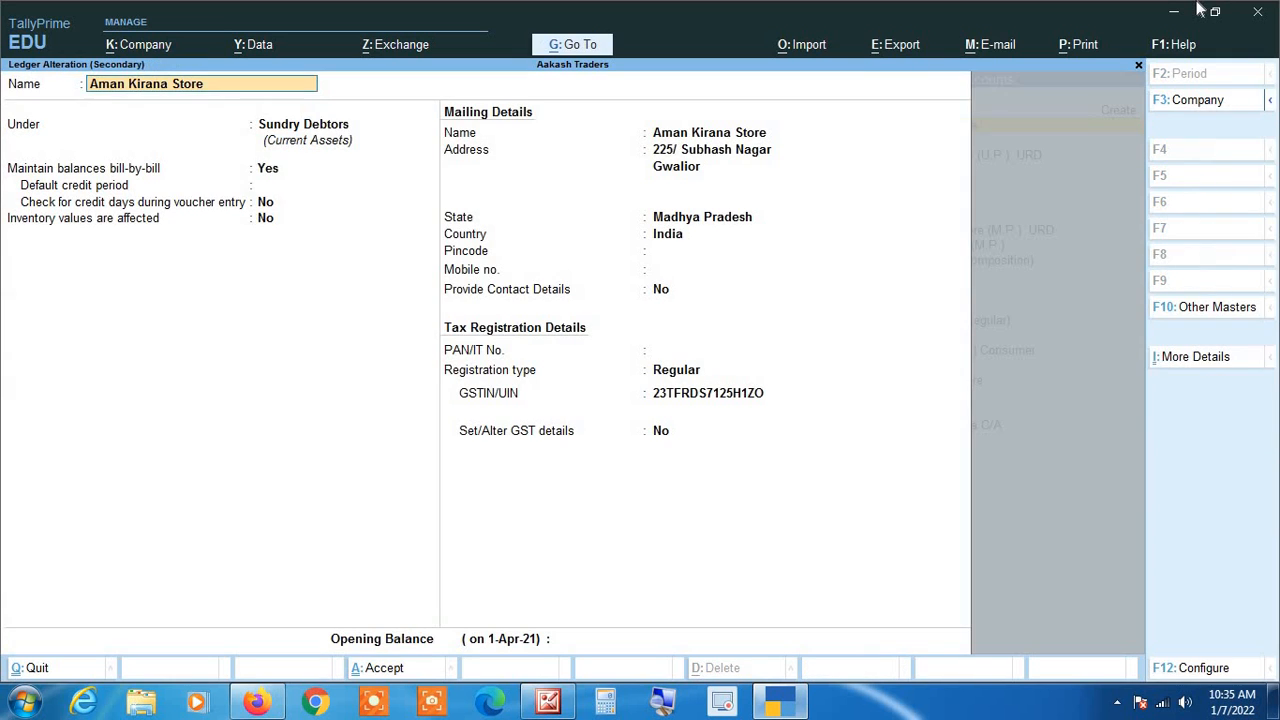
{"action": "key", "text": "Return"}
{"action": "key", "text": "Return"}
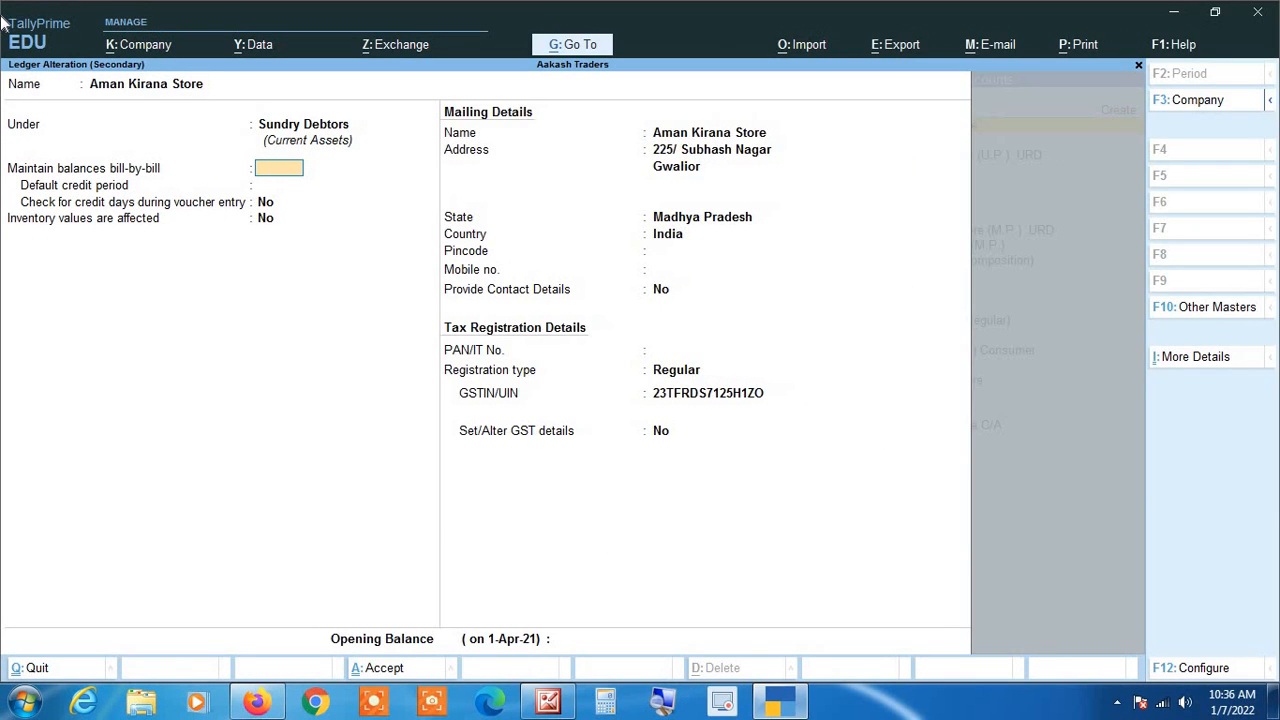
{"action": "key", "text": "Escape"}
{"action": "key", "text": "y"}
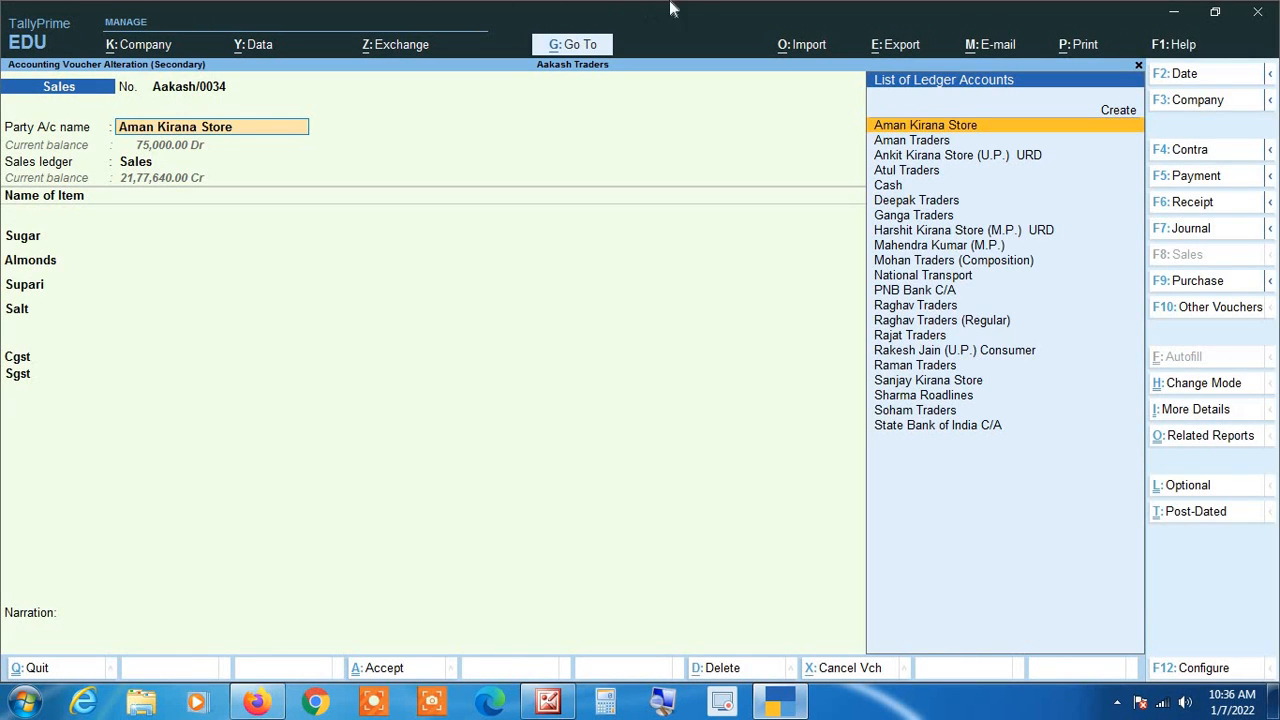
Step: Step through the item and tax lines of Aman Kirana Store's sales voucher to its bill-wise details
{"action": "key", "text": "Return"}
{"action": "key", "text": "Return"}
{"action": "key", "text": "Return"}
{"action": "key", "text": "Return"}
{"action": "key", "text": "Return"}
{"action": "key", "text": "Return"}
{"action": "key", "text": "Return"}
{"action": "key", "text": "Return"}
{"action": "key", "text": "Return"}
{"action": "key", "text": "Return"}
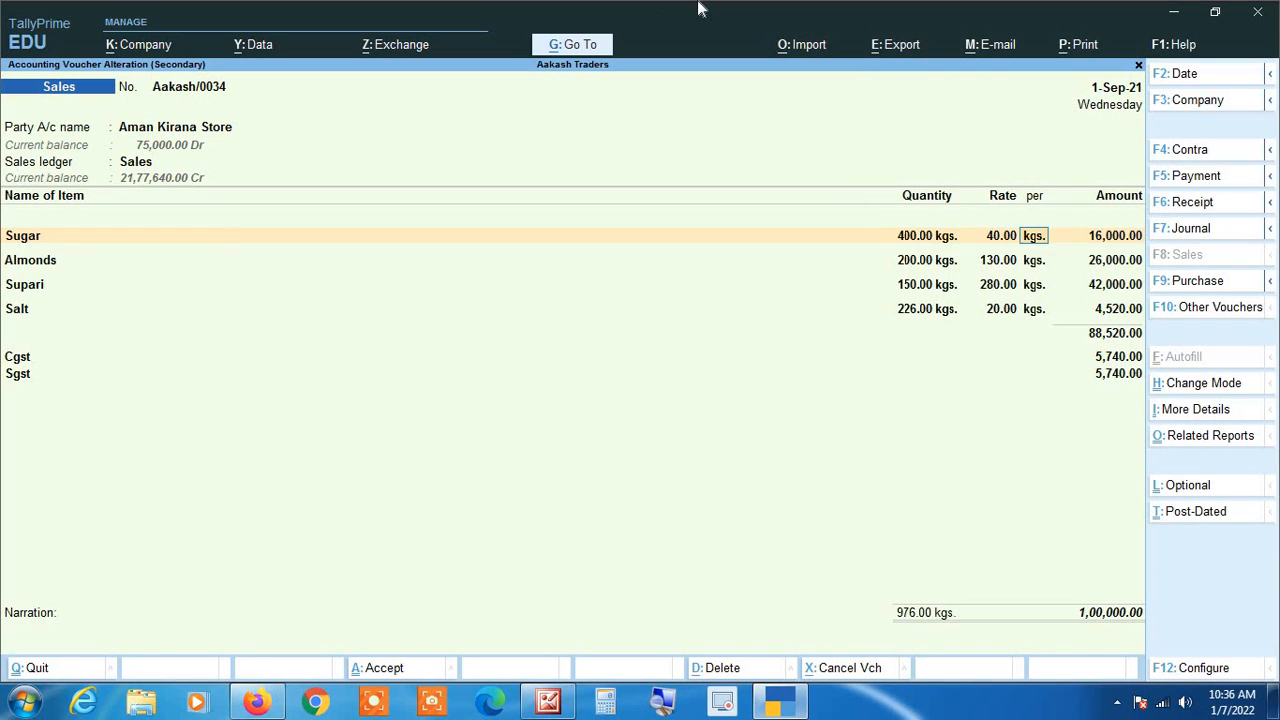
{"action": "key", "text": "Return"}
{"action": "key", "text": "Return"}
{"action": "key", "text": "Return"}
{"action": "key", "text": "Return"}
{"action": "key", "text": "Return"}
{"action": "key", "text": "Return"}
{"action": "key", "text": "Return"}
{"action": "key", "text": "Return"}
{"action": "key", "text": "Return"}
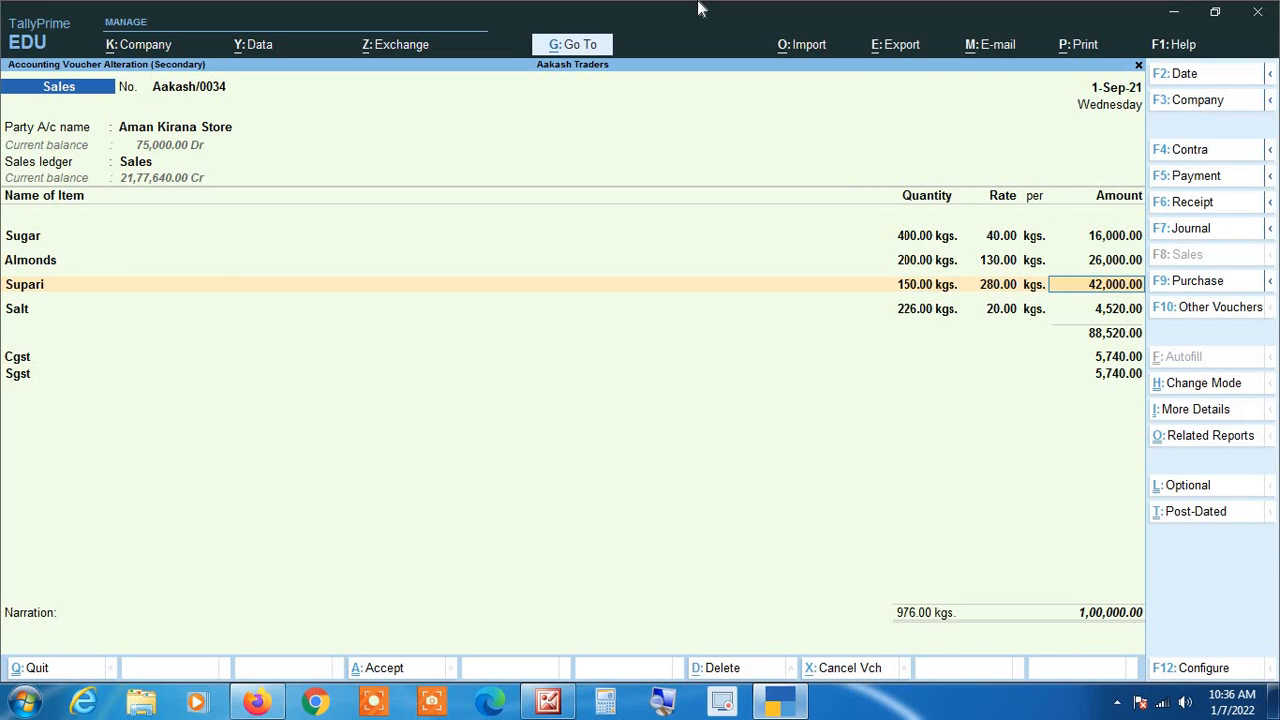
{"action": "key", "text": "Return"}
{"action": "key", "text": "Return"}
{"action": "key", "text": "Return"}
{"action": "key", "text": "Return"}
{"action": "key", "text": "Return"}
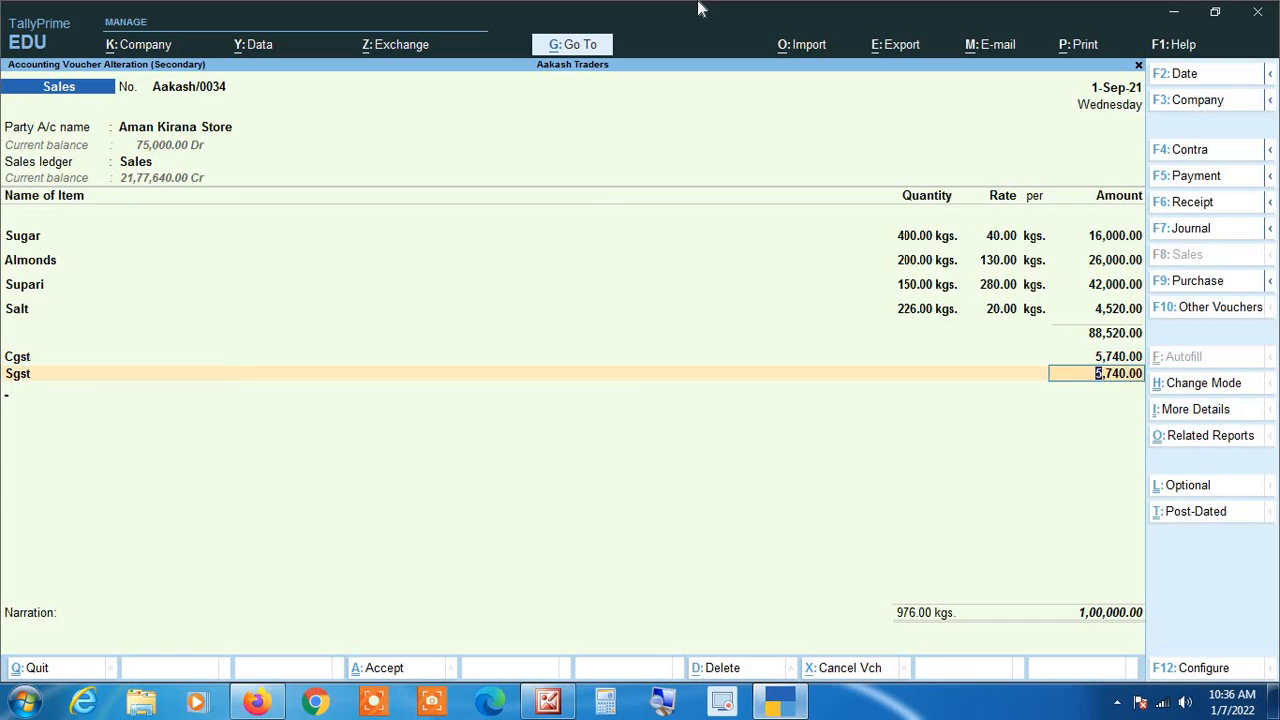
{"action": "key", "text": "Return"}
{"action": "key", "text": "Return"}
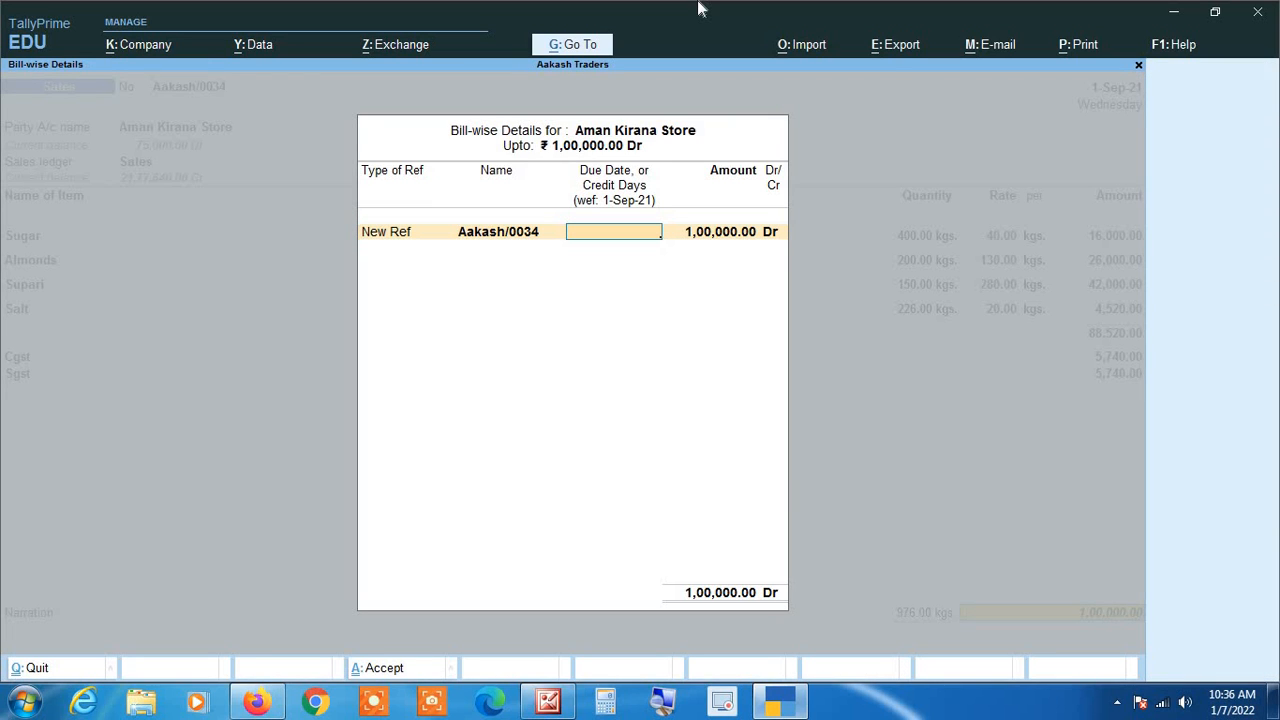
Step: Accept the bill-wise details with New Ref Aakash/0034 and save the sales voucher with the narration left blank
{"action": "key", "text": "Return"}
{"action": "key", "text": "Return"}
{"action": "key", "text": "Return"}
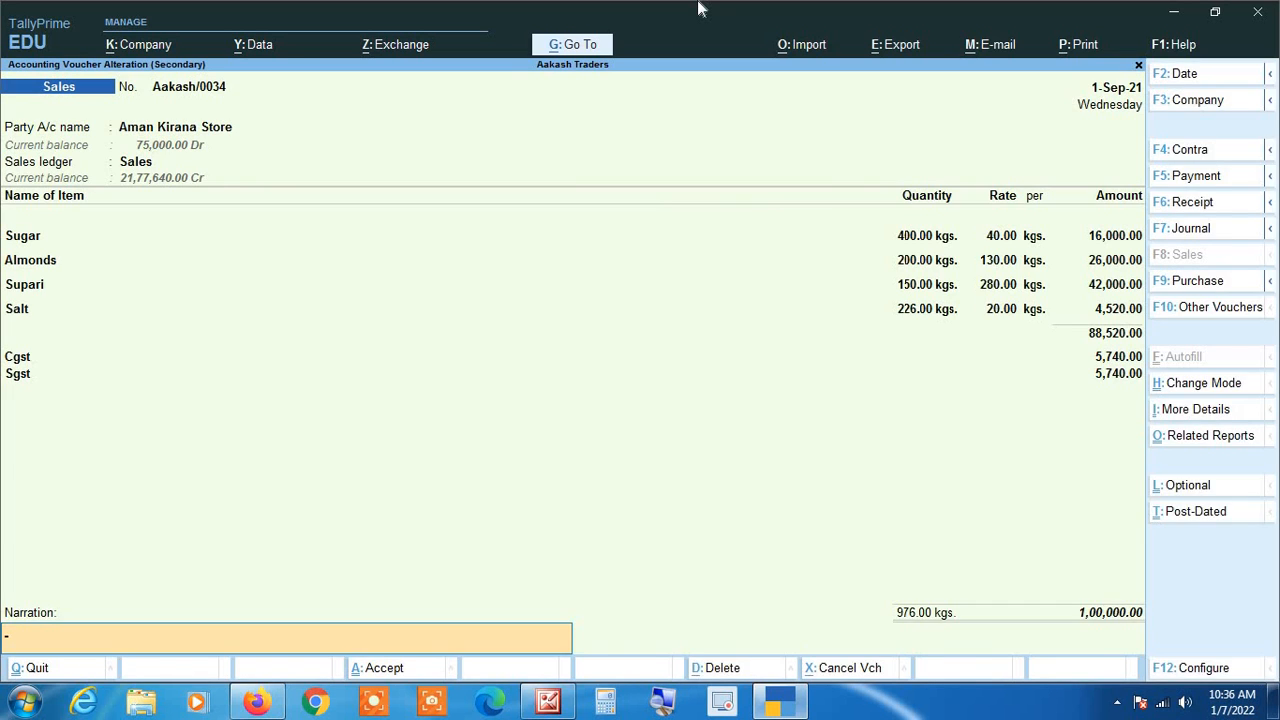
{"action": "key", "text": "Return"}
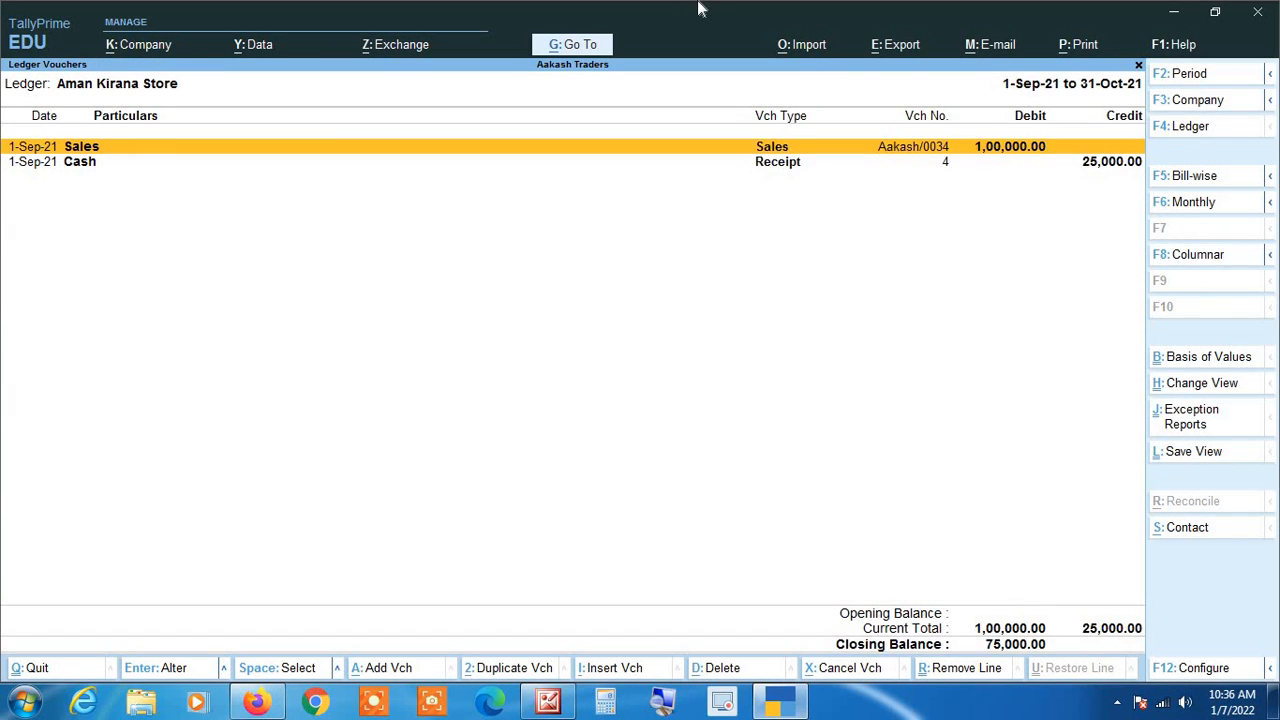
Step: Open Aman Kirana Store's cash receipt voucher, review its Agst Ref Aakash/0034 allocation, and accept the voucher
{"action": "key", "text": "Down"}
{"action": "key", "text": "Return"}
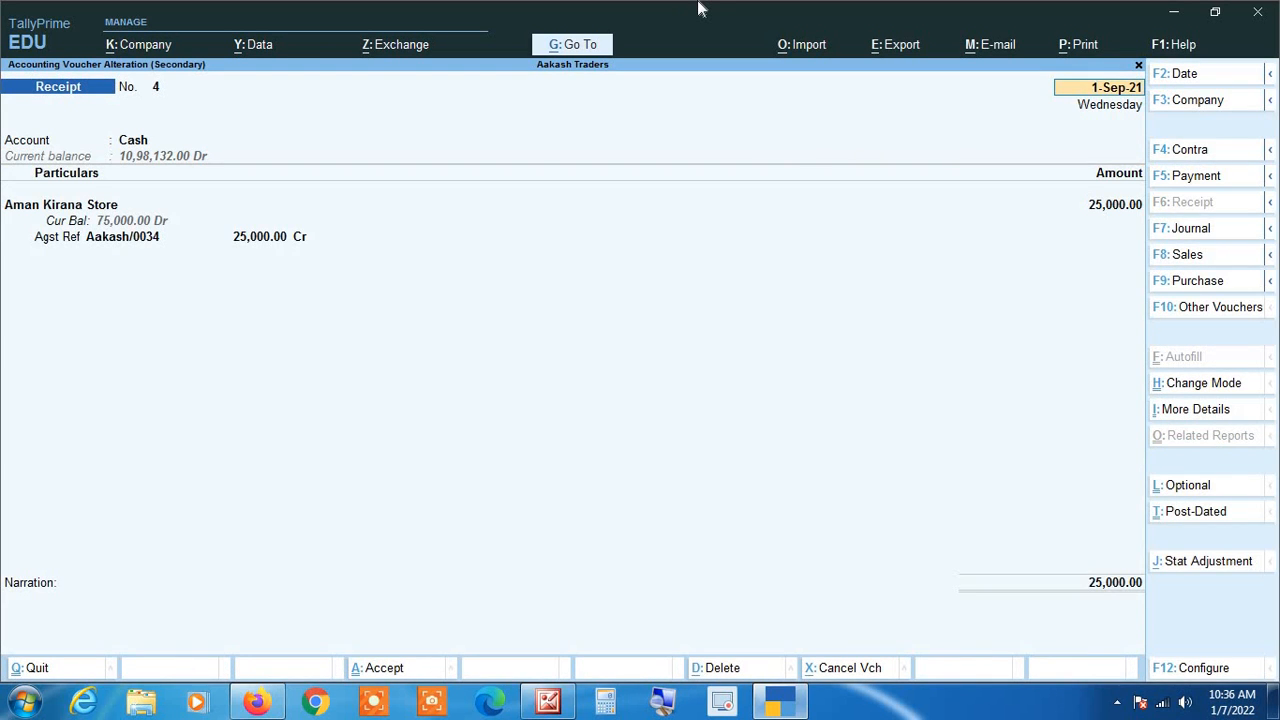
{"action": "key", "text": "Return"}
{"action": "key", "text": "Return"}
{"action": "key", "text": "Return"}
{"action": "key", "text": "Return"}
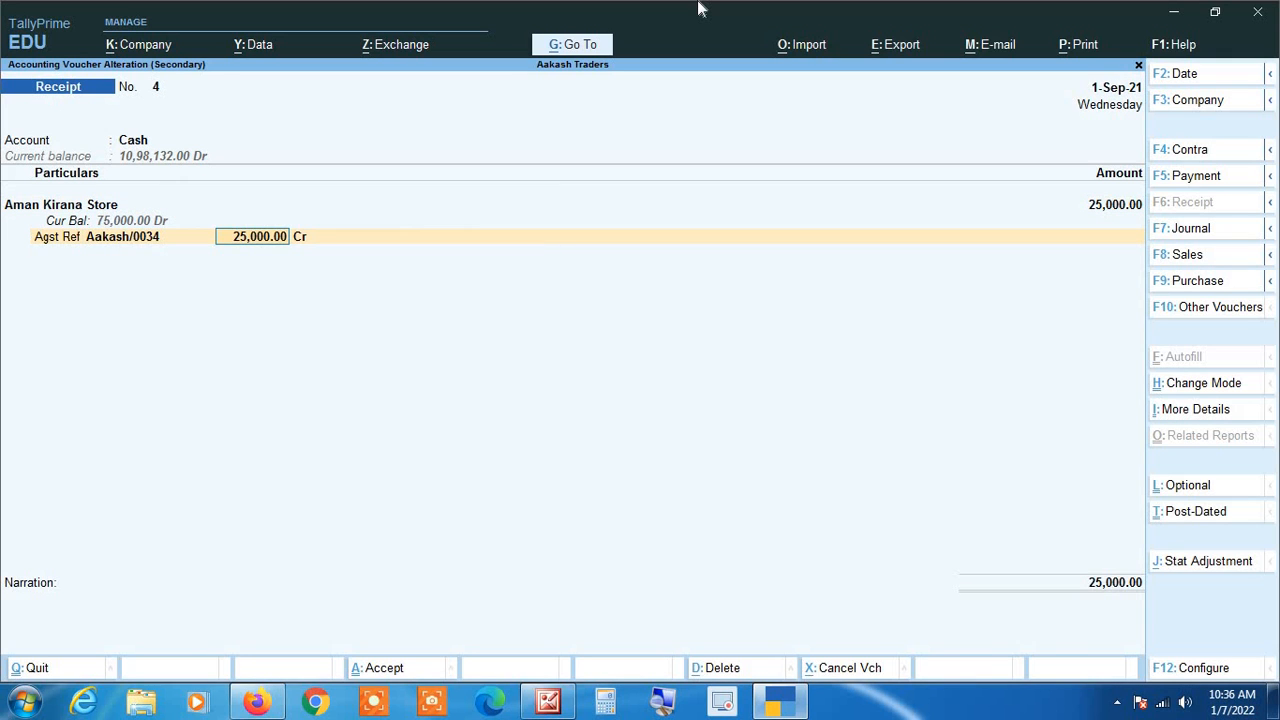
{"action": "key", "text": "Return"}
{"action": "key", "text": "Return"}
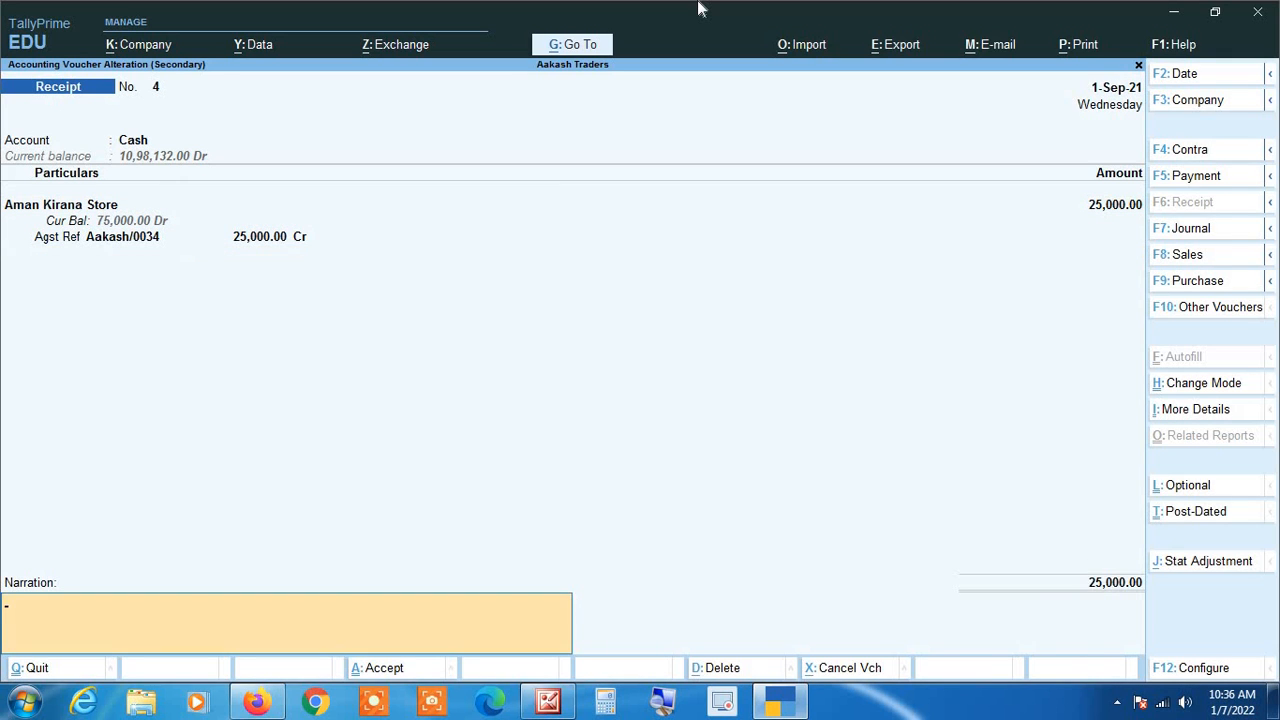
{"action": "key", "text": "Return"}
{"action": "key", "text": "Return"}
{"action": "key", "text": "Return"}
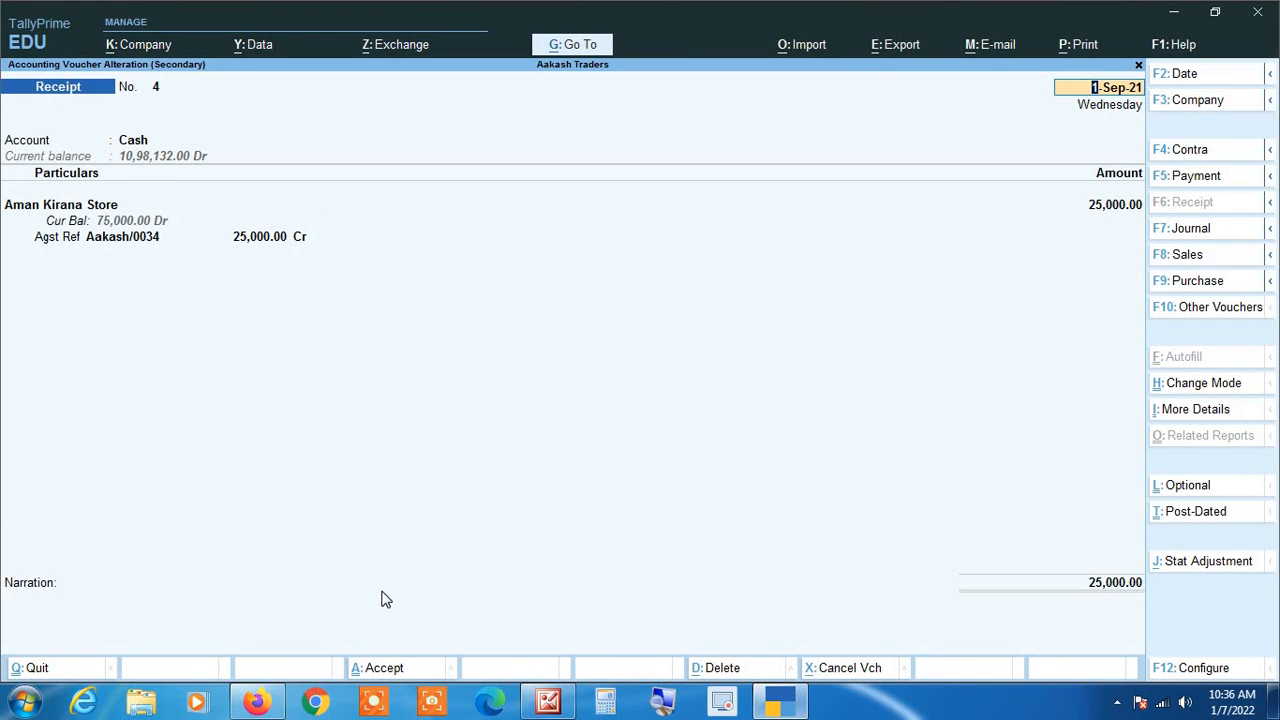
Step: Reopen the cash receipt voucher and examine its enlarged print preview, including the bill reference and the amount in words
{"action": "key", "text": "alt+p"}
{"action": "key", "text": "Return"}
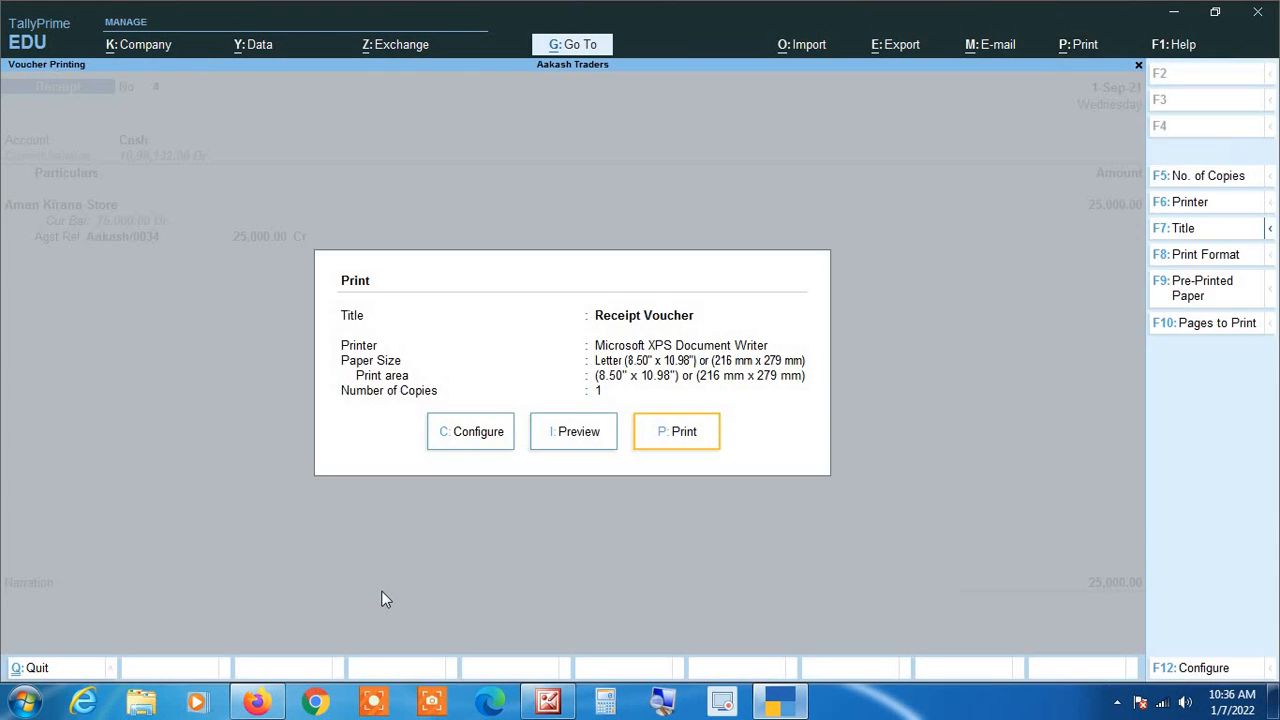
{"action": "key", "text": "i"}
{"action": "key", "text": "alt+z"}
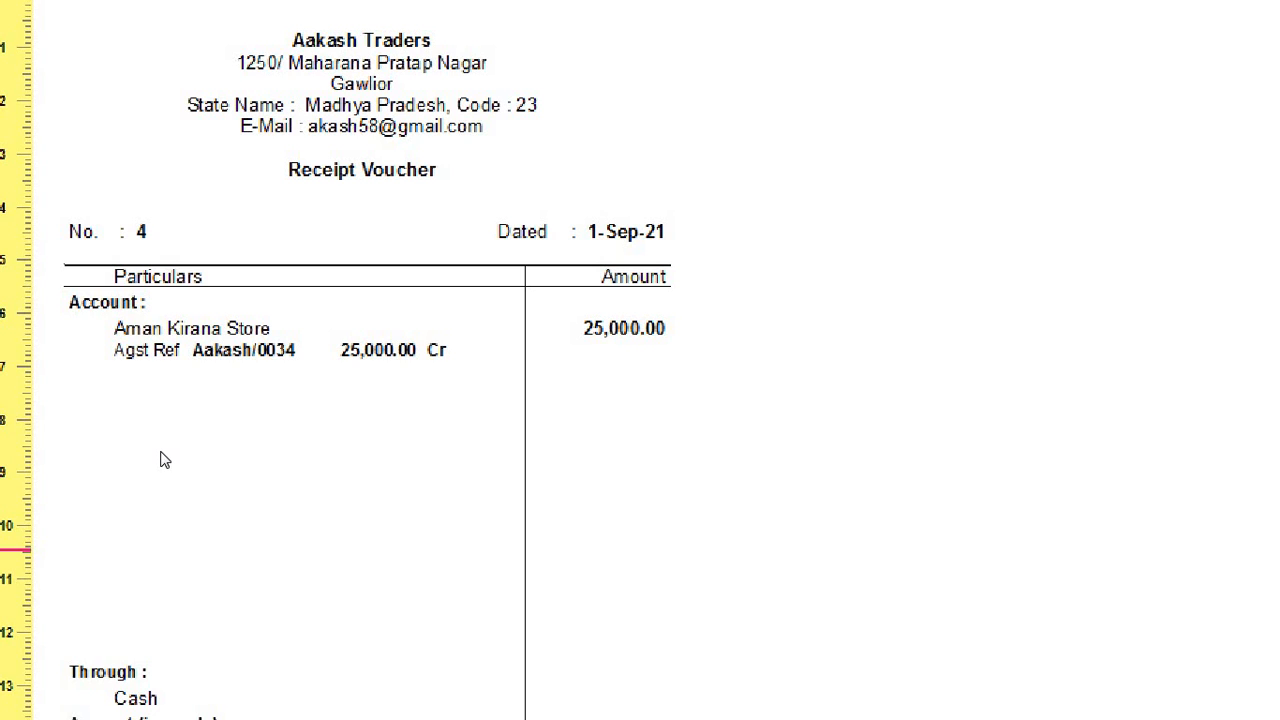
{"action": "scroll", "coordinate": [166, 527], "scroll_direction": "down", "scroll_amount": 3}
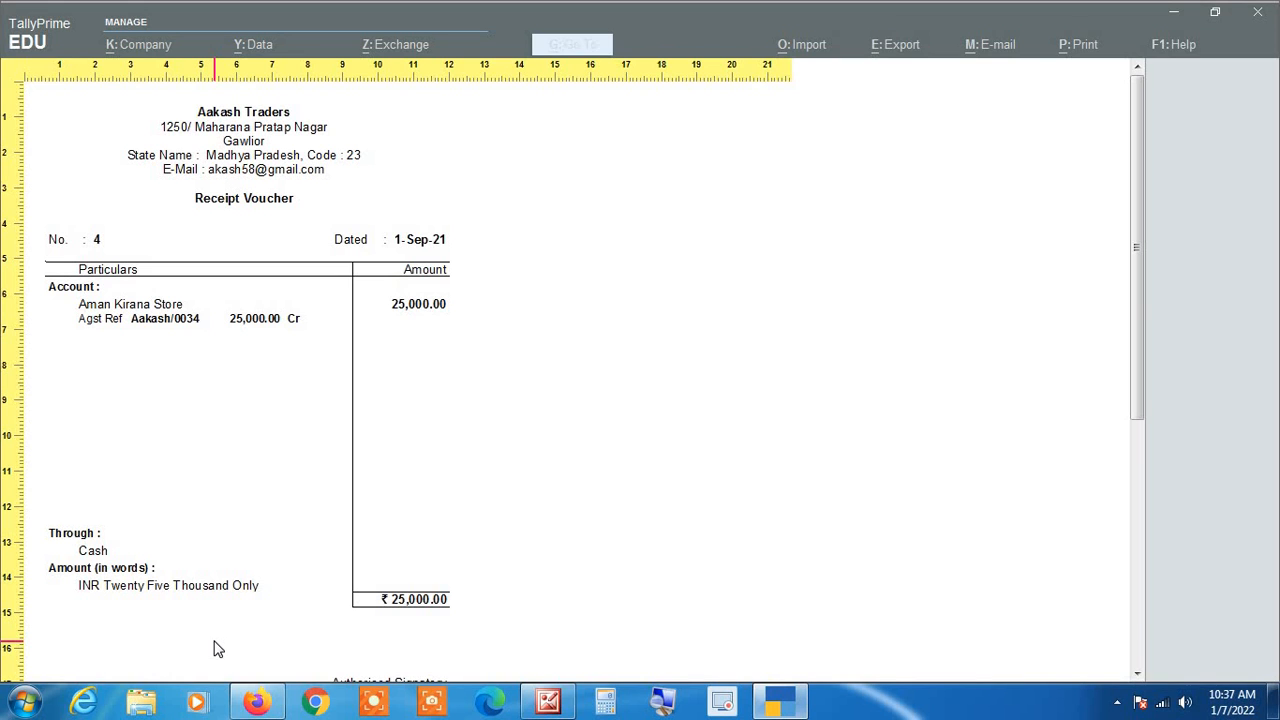
Step: Close the print preview and print dialog, and quit Aman Kirana Store's receipt voucher without saving
{"action": "key", "text": "Escape"}
{"action": "key", "text": "Escape"}
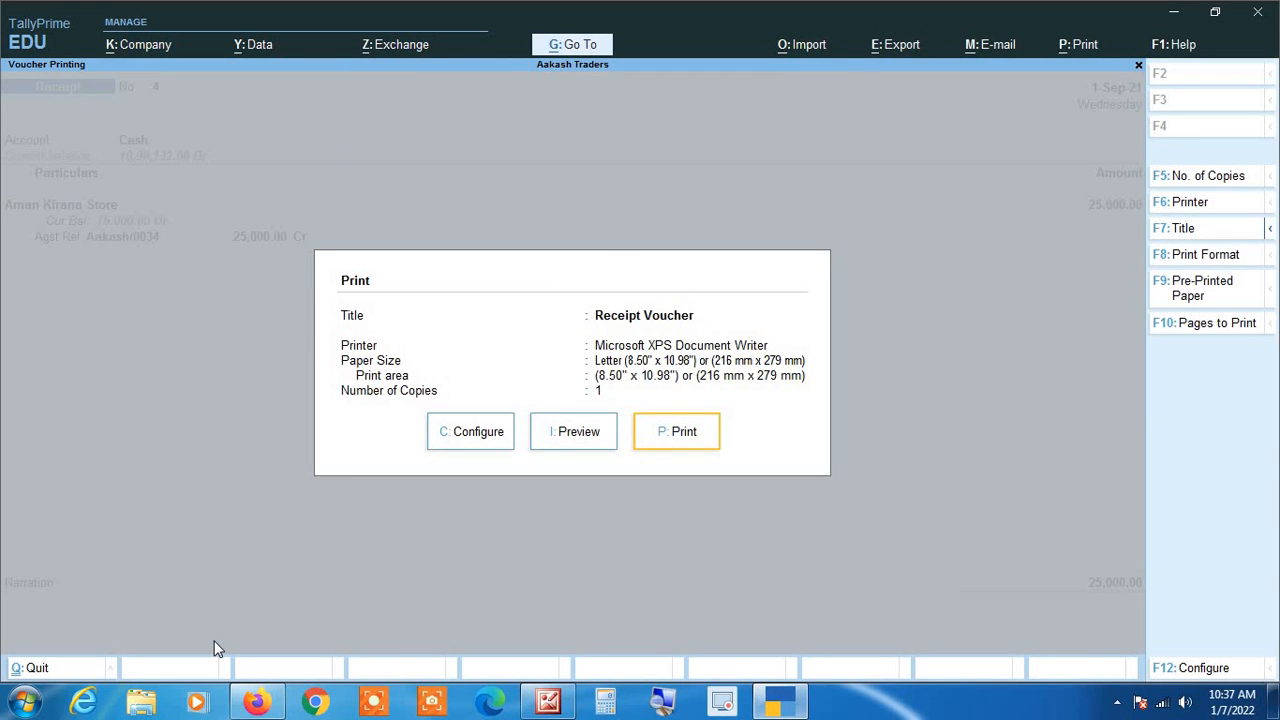
{"action": "key", "text": "Escape"}
Step: Leave the ledger report and return to the main Gateway of Tally screen
{"action": "key", "text": "Escape"}
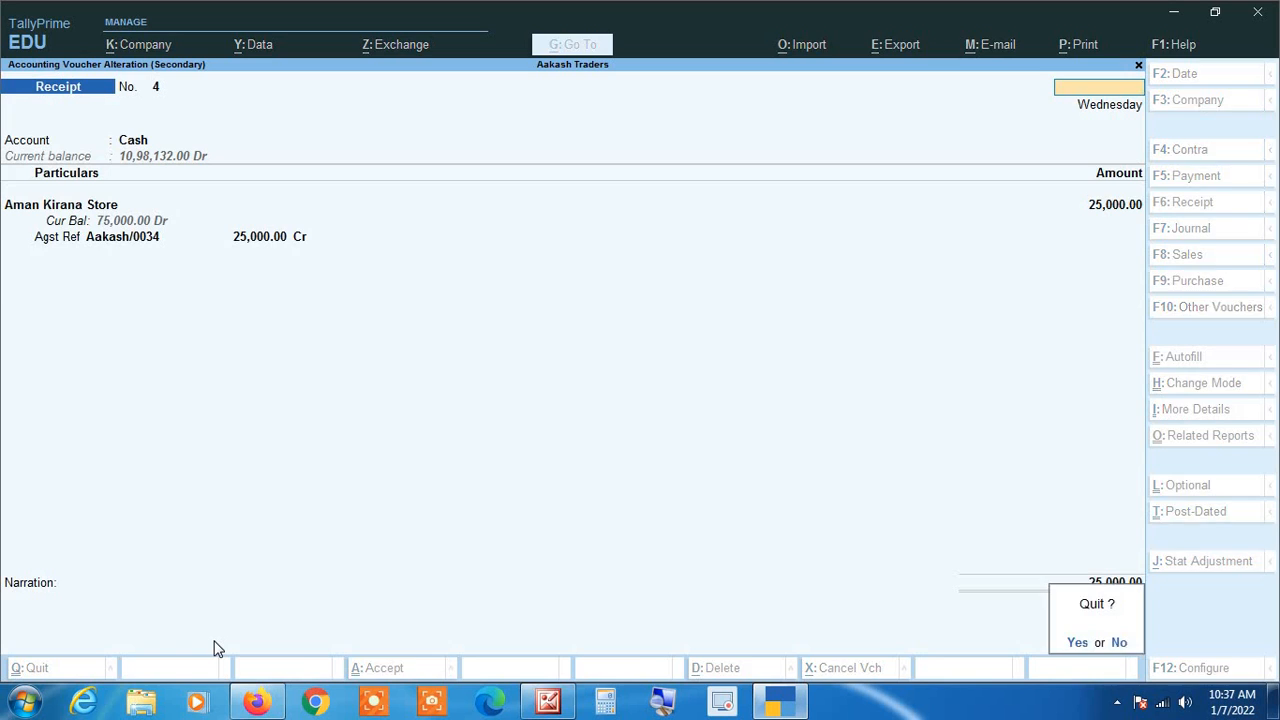
{"action": "key", "text": "y"}
{"action": "key", "text": "Escape"}
{"action": "key", "text": "Escape"}
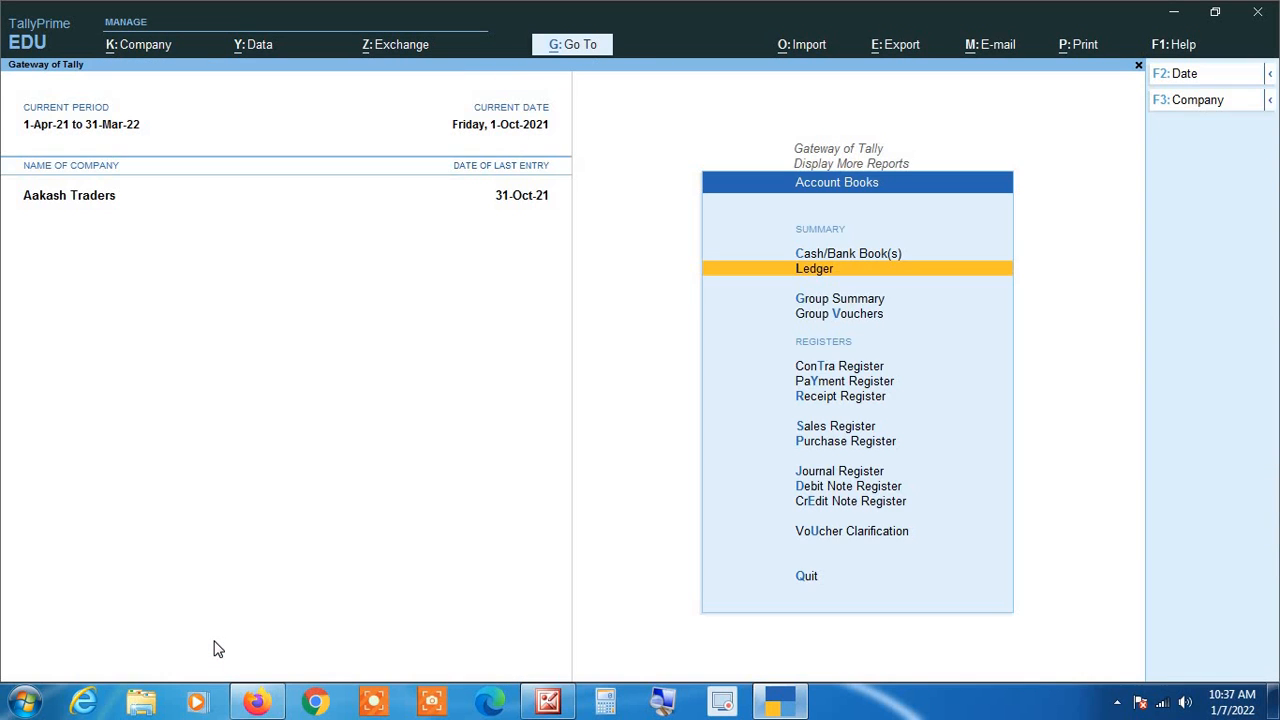
{"action": "key", "text": "Escape"}
{"action": "key", "text": "Escape"}
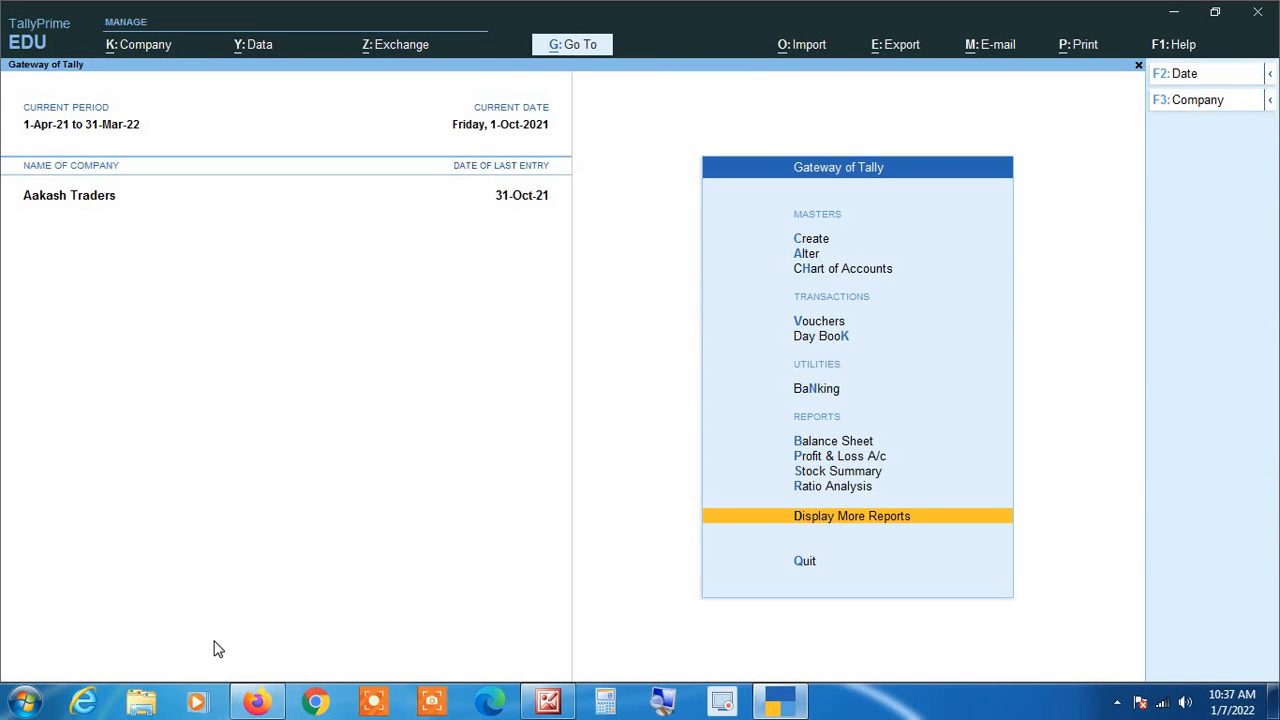